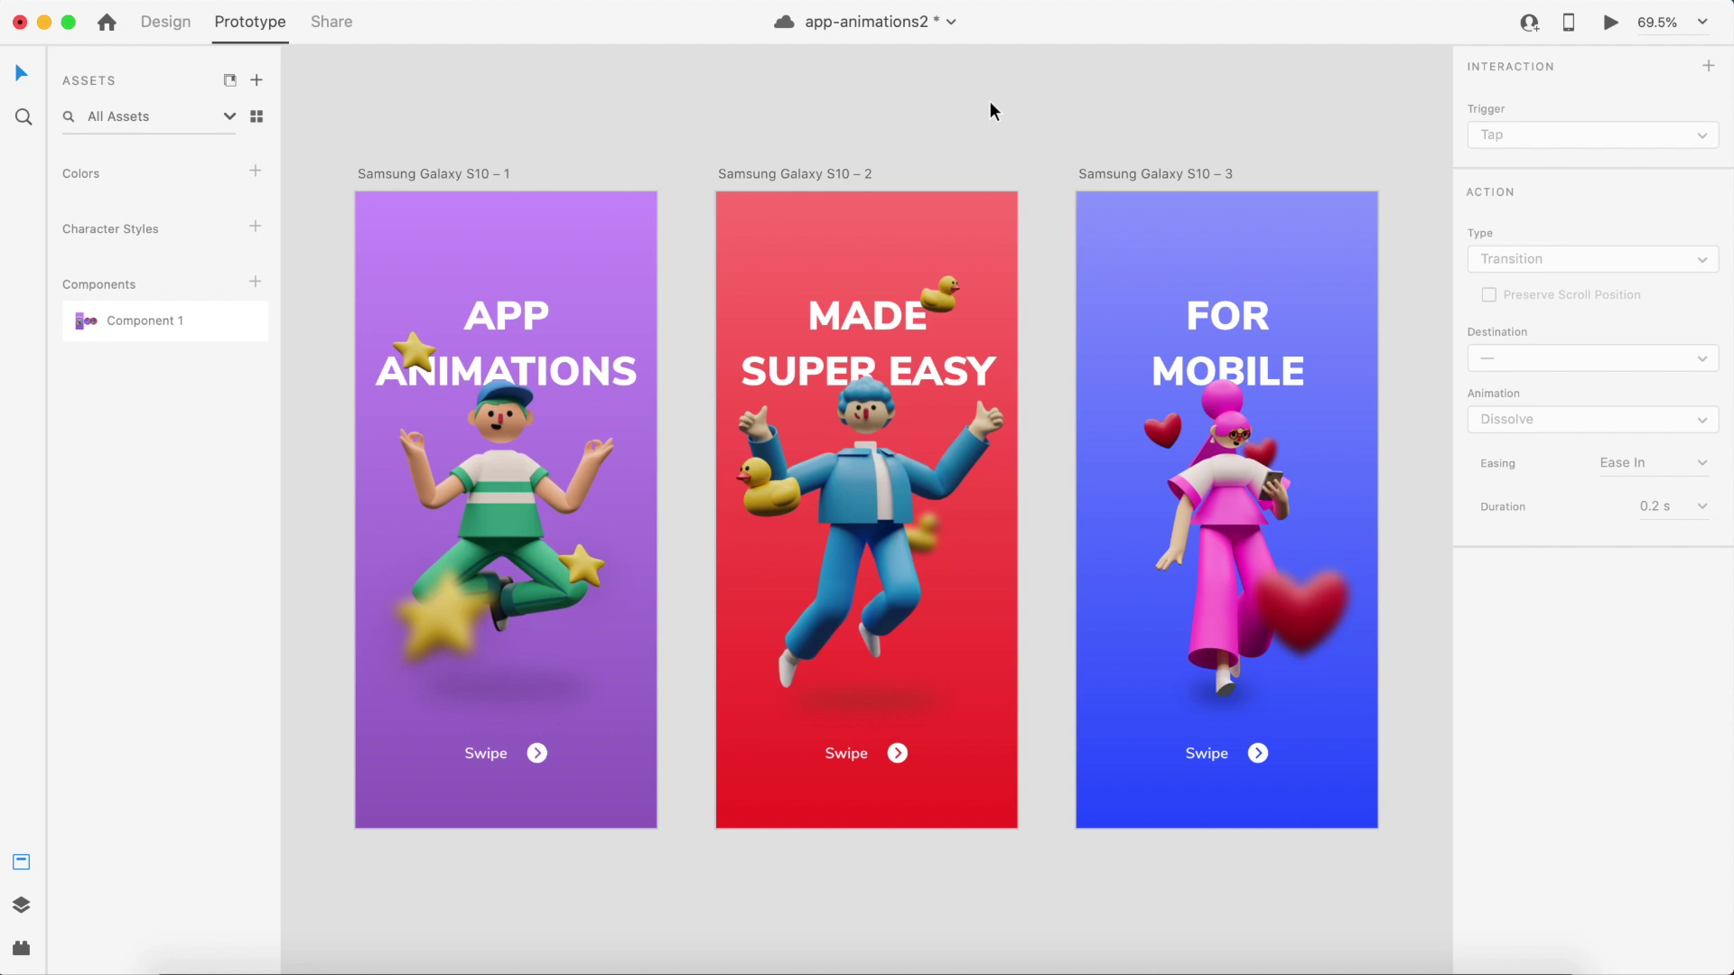
Step: Save the app-animations2 document with Cmd+S
key(cmd+s)
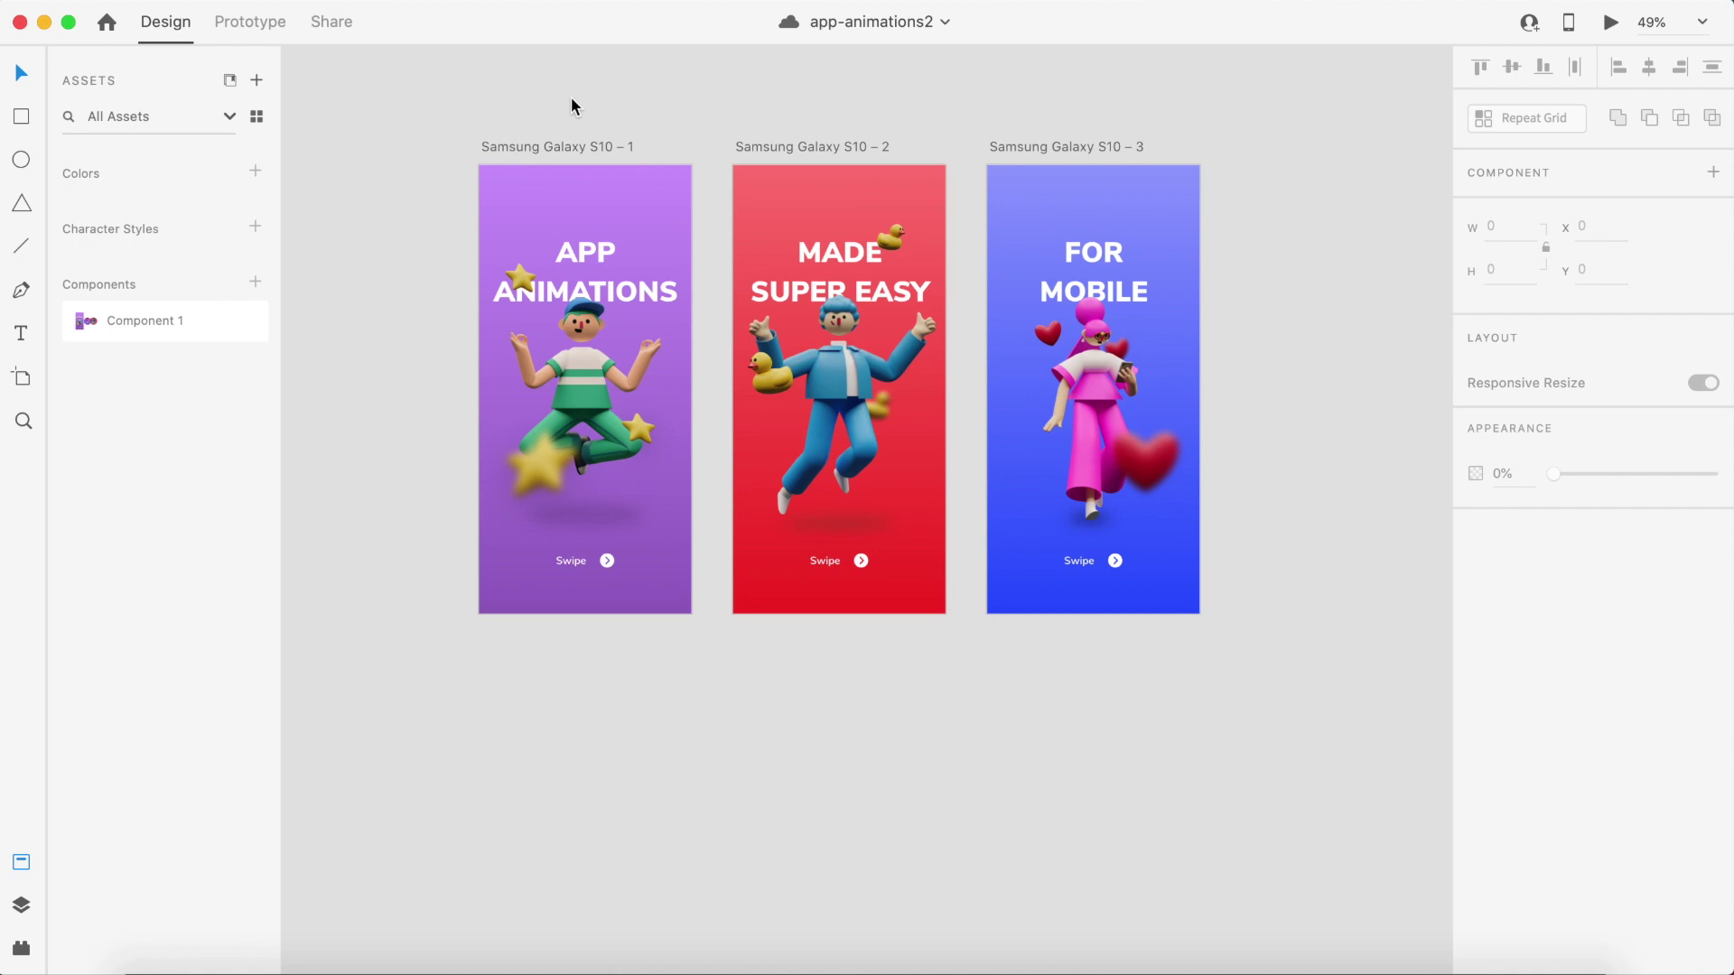
Step: In Prototype mode, duplicate artboard Samsung Galaxy S10 – 1 below the row as S10 – 4
scroll(571, 95, down, 3)
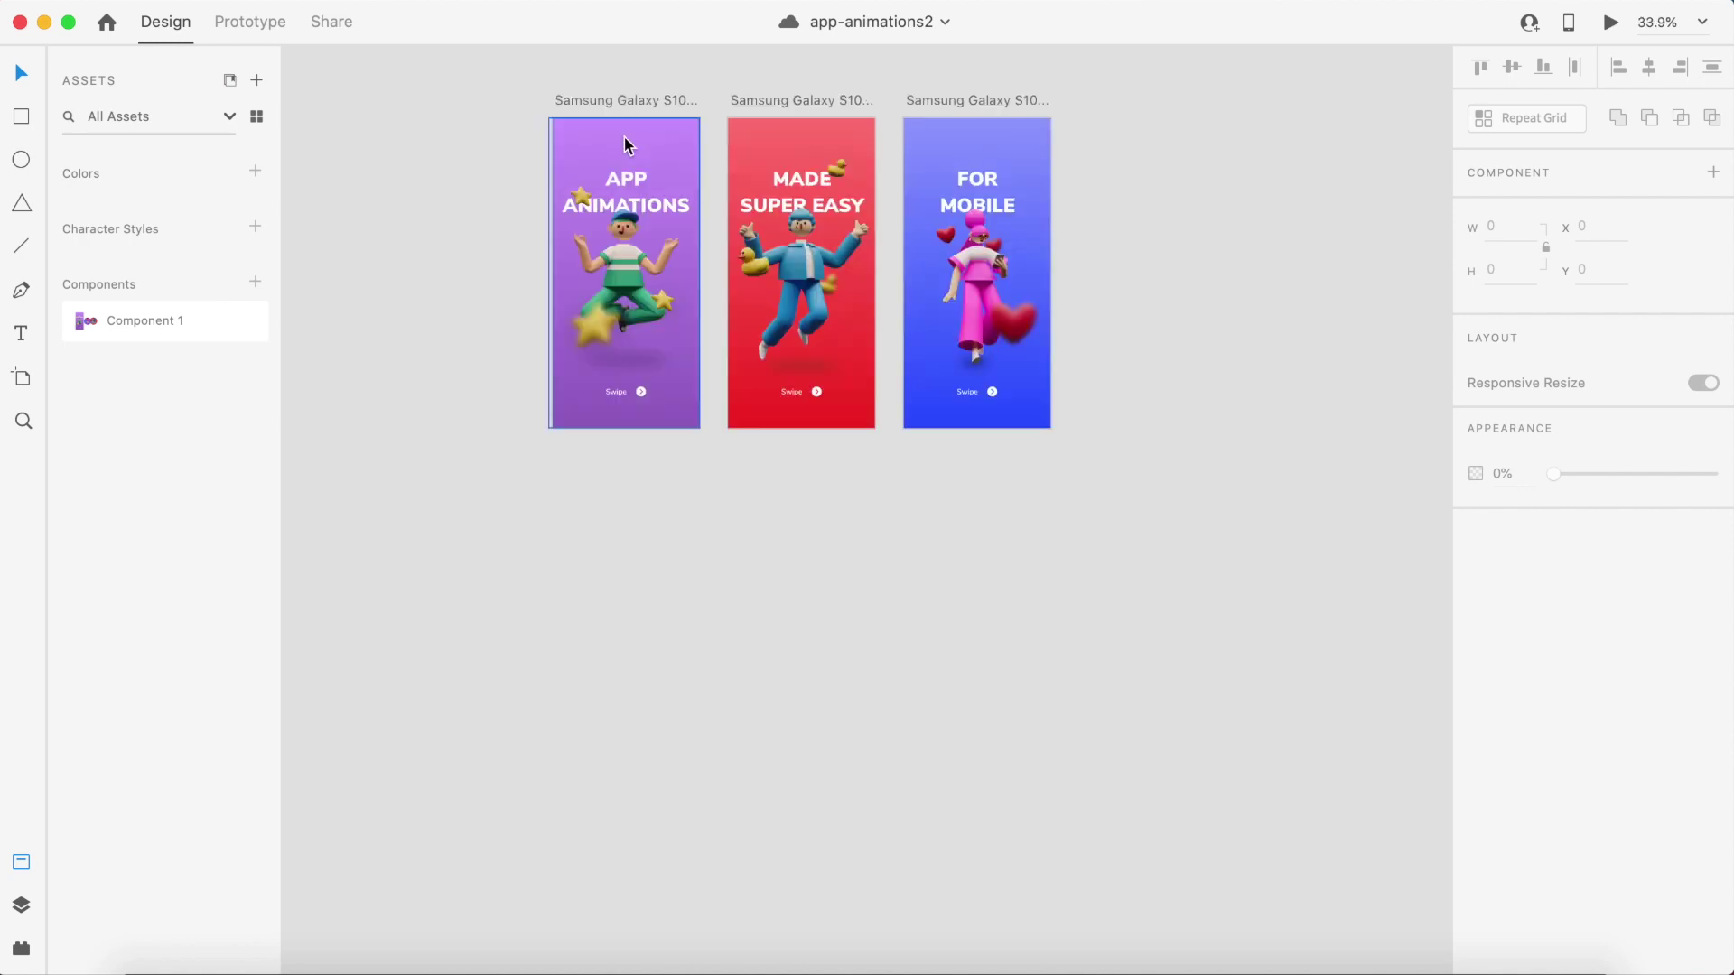
click(648, 101)
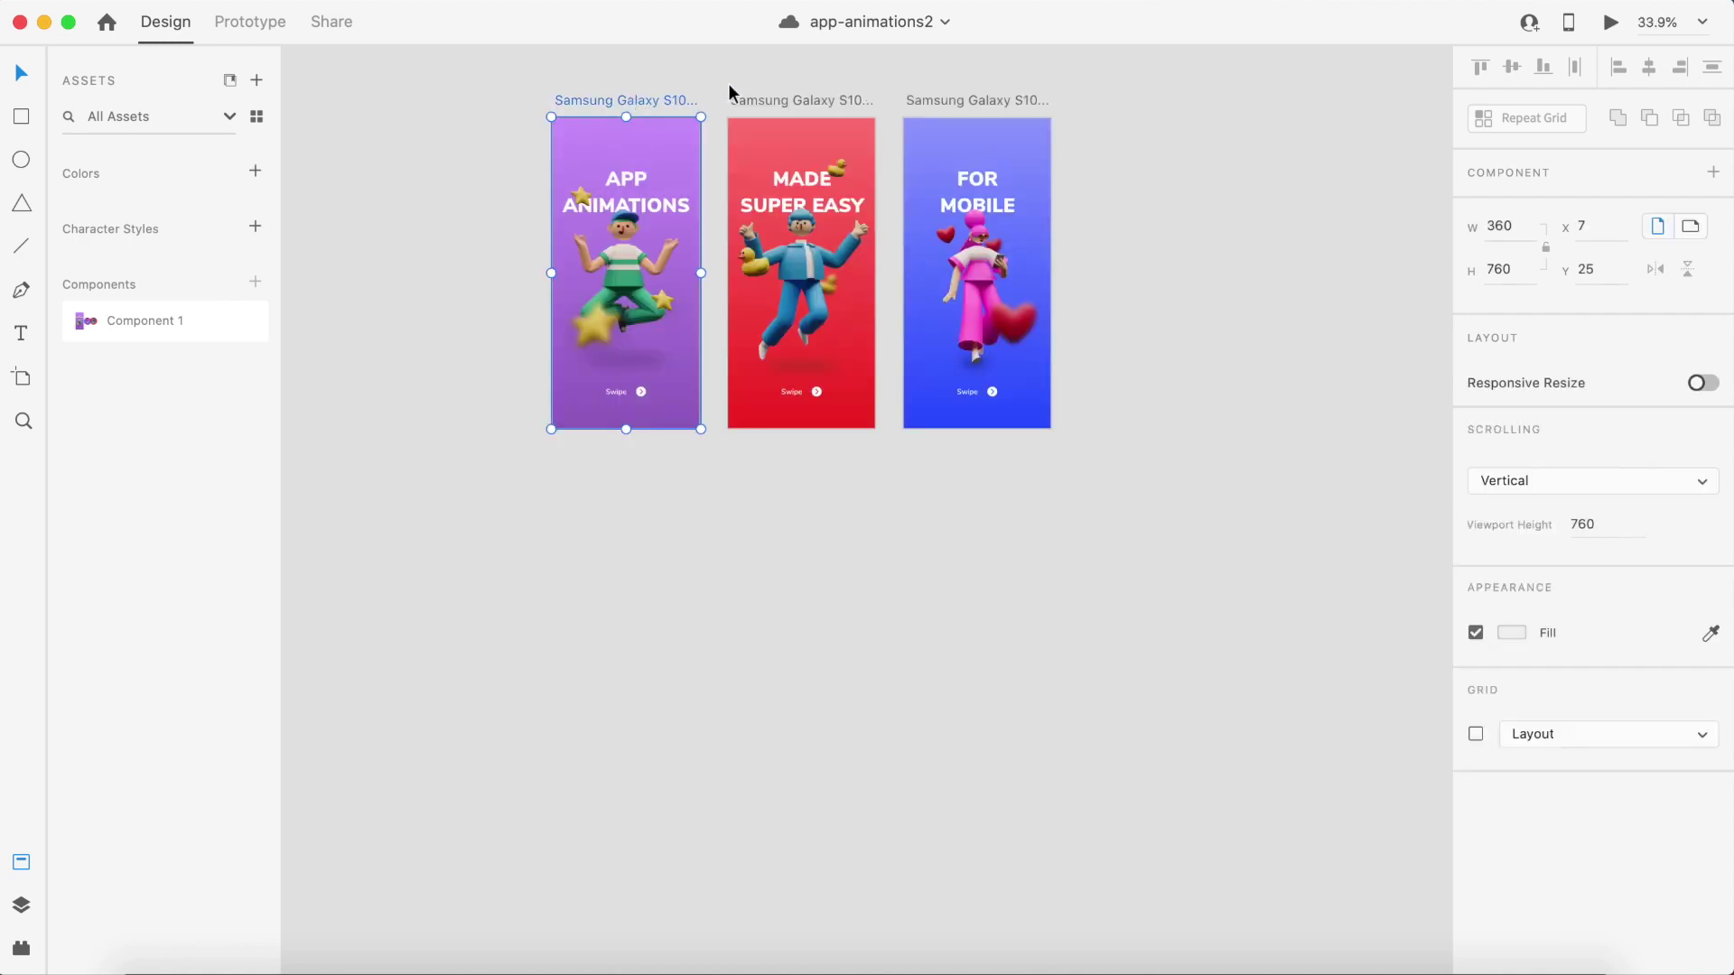
click(242, 23)
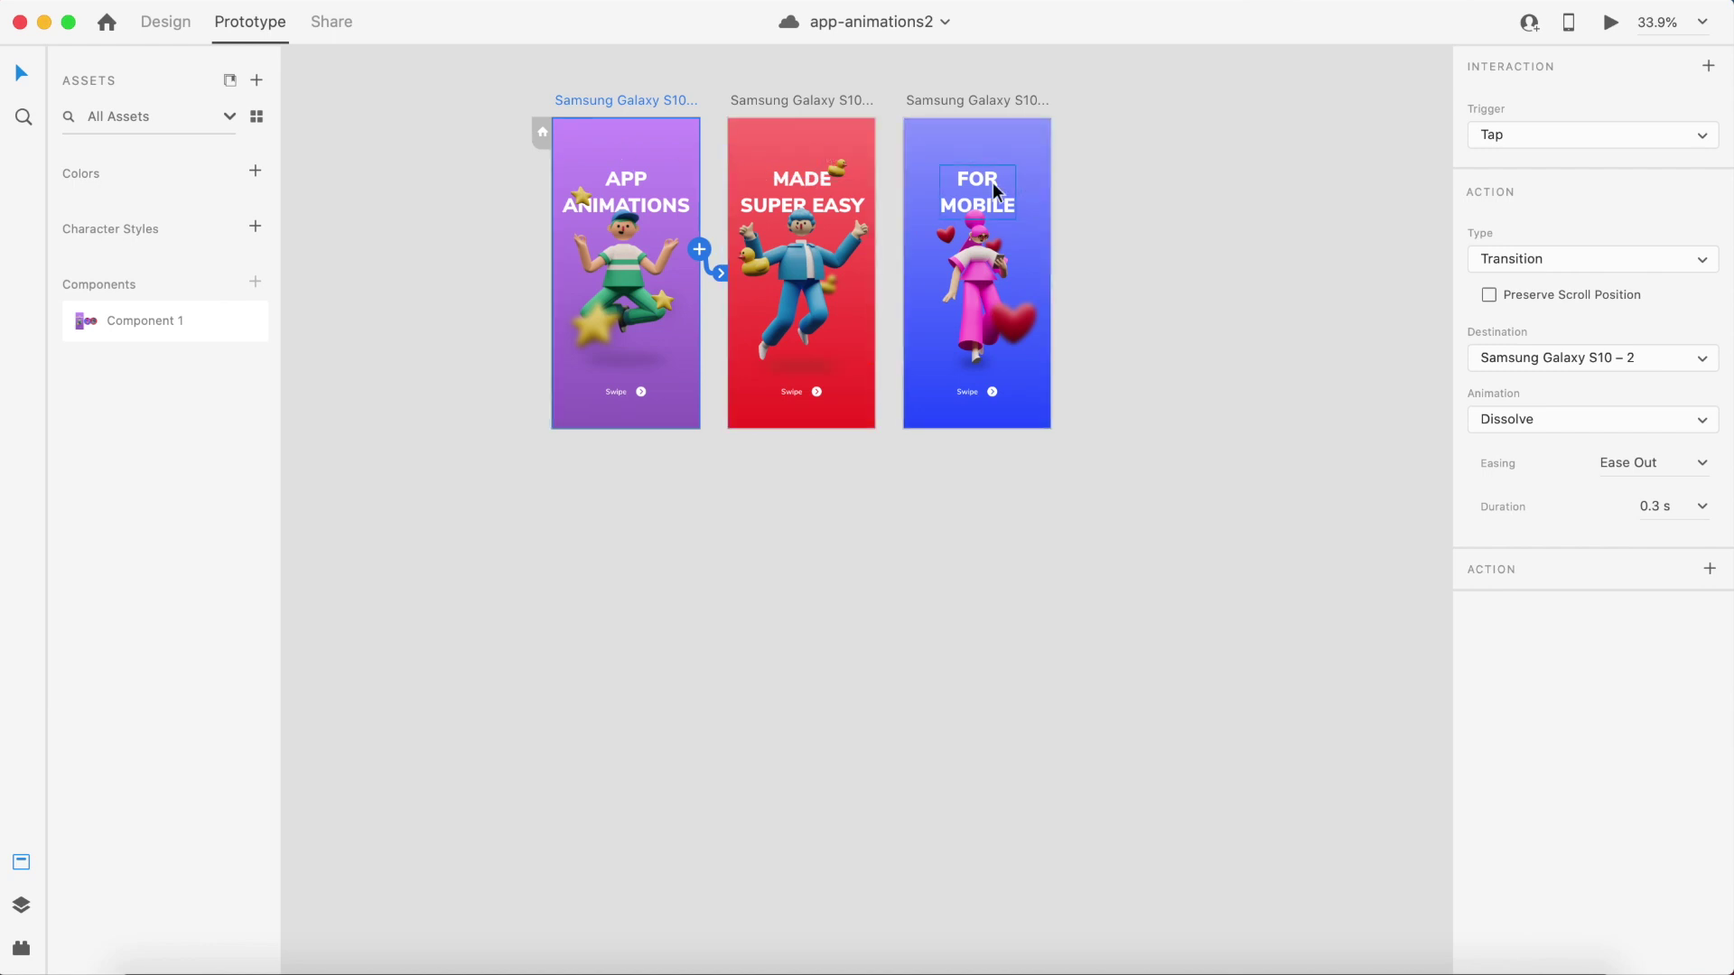
scroll(663, 365, up, 5)
scroll(663, 365, down, 3)
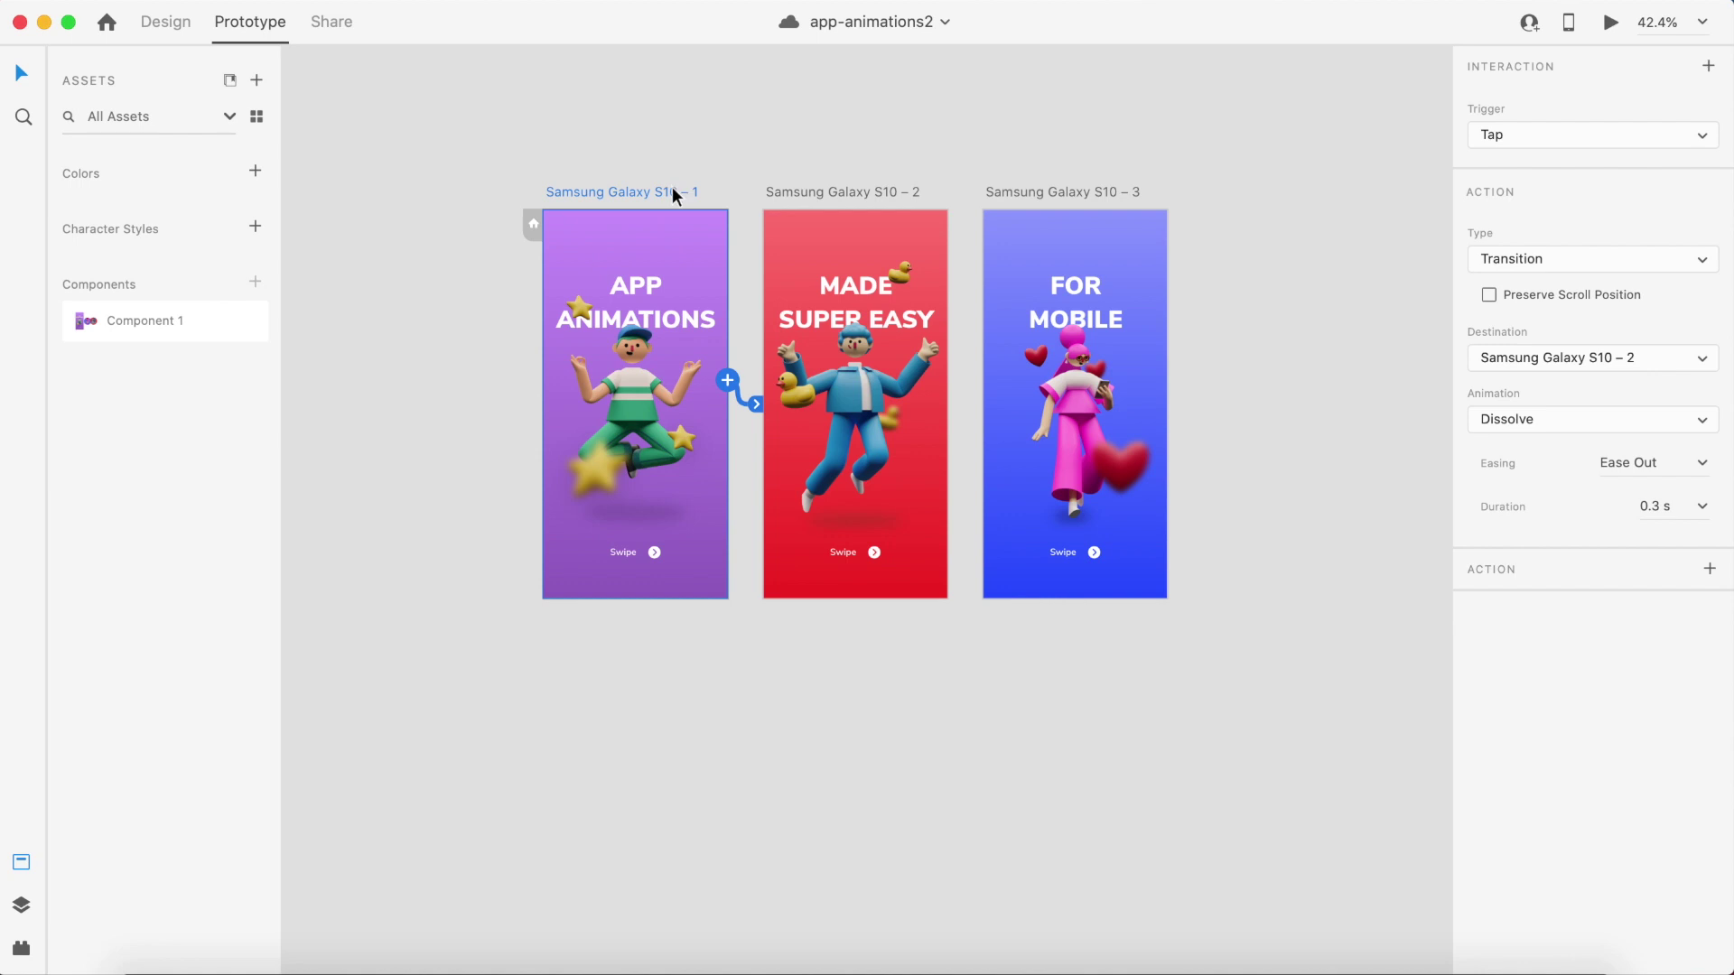
drag(672, 192, 670, 658)
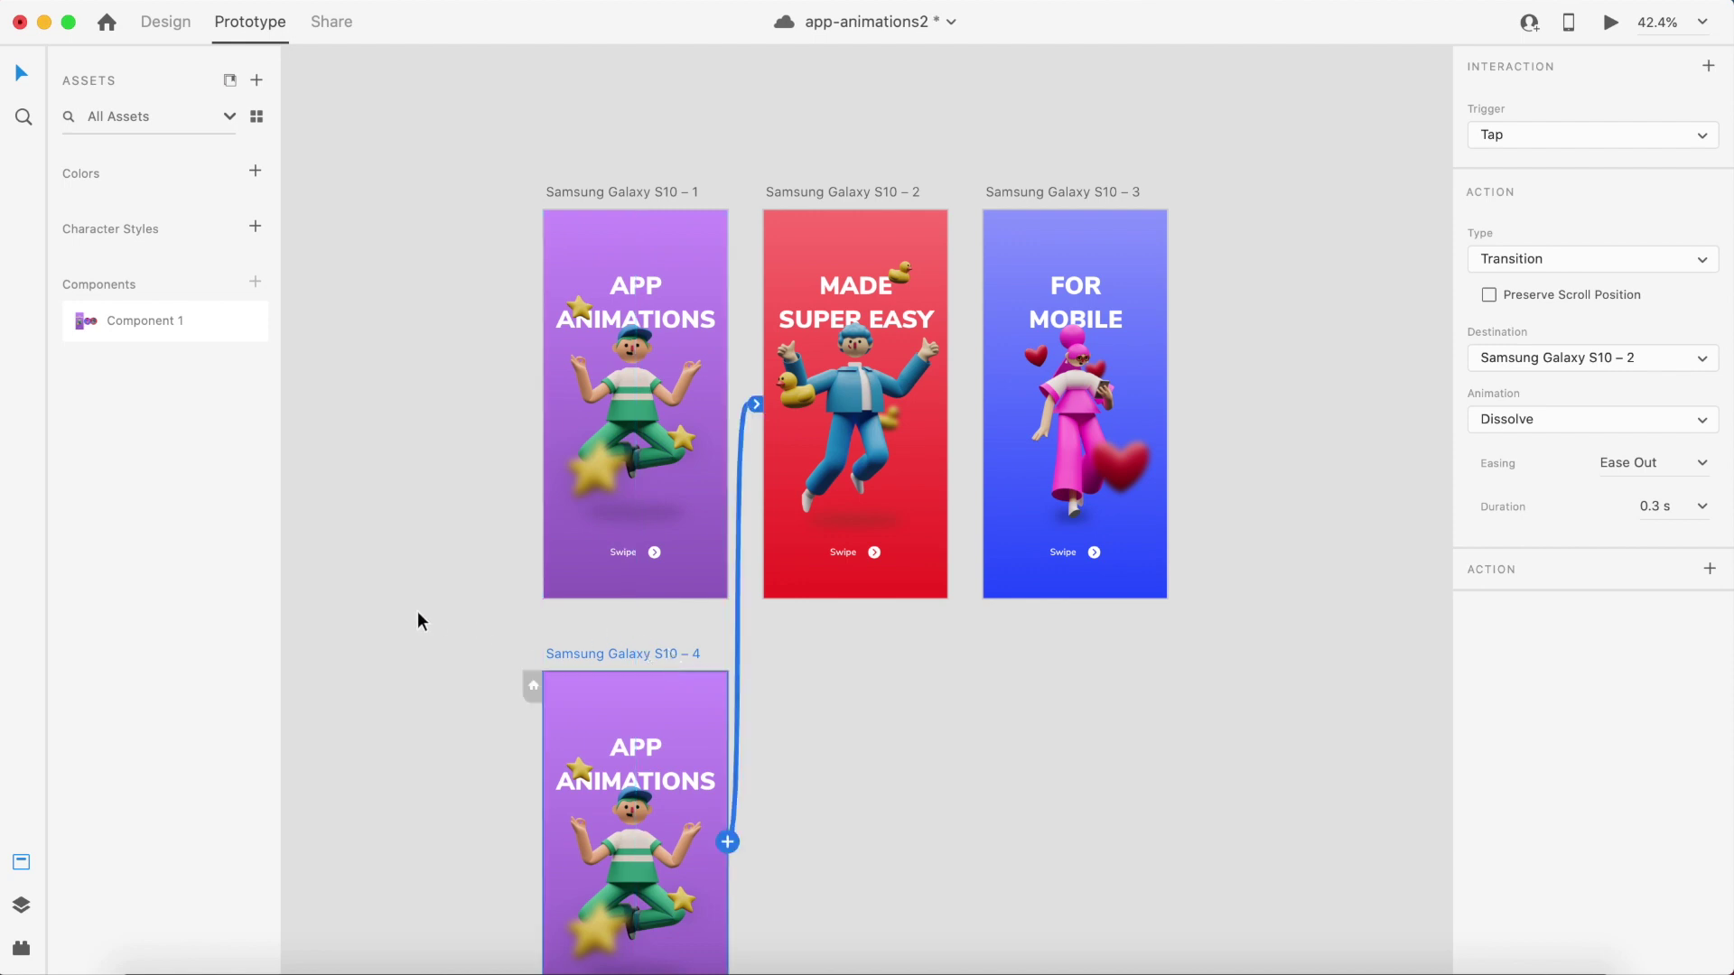
scroll(417, 611, down, 3)
scroll(417, 610, right, 1)
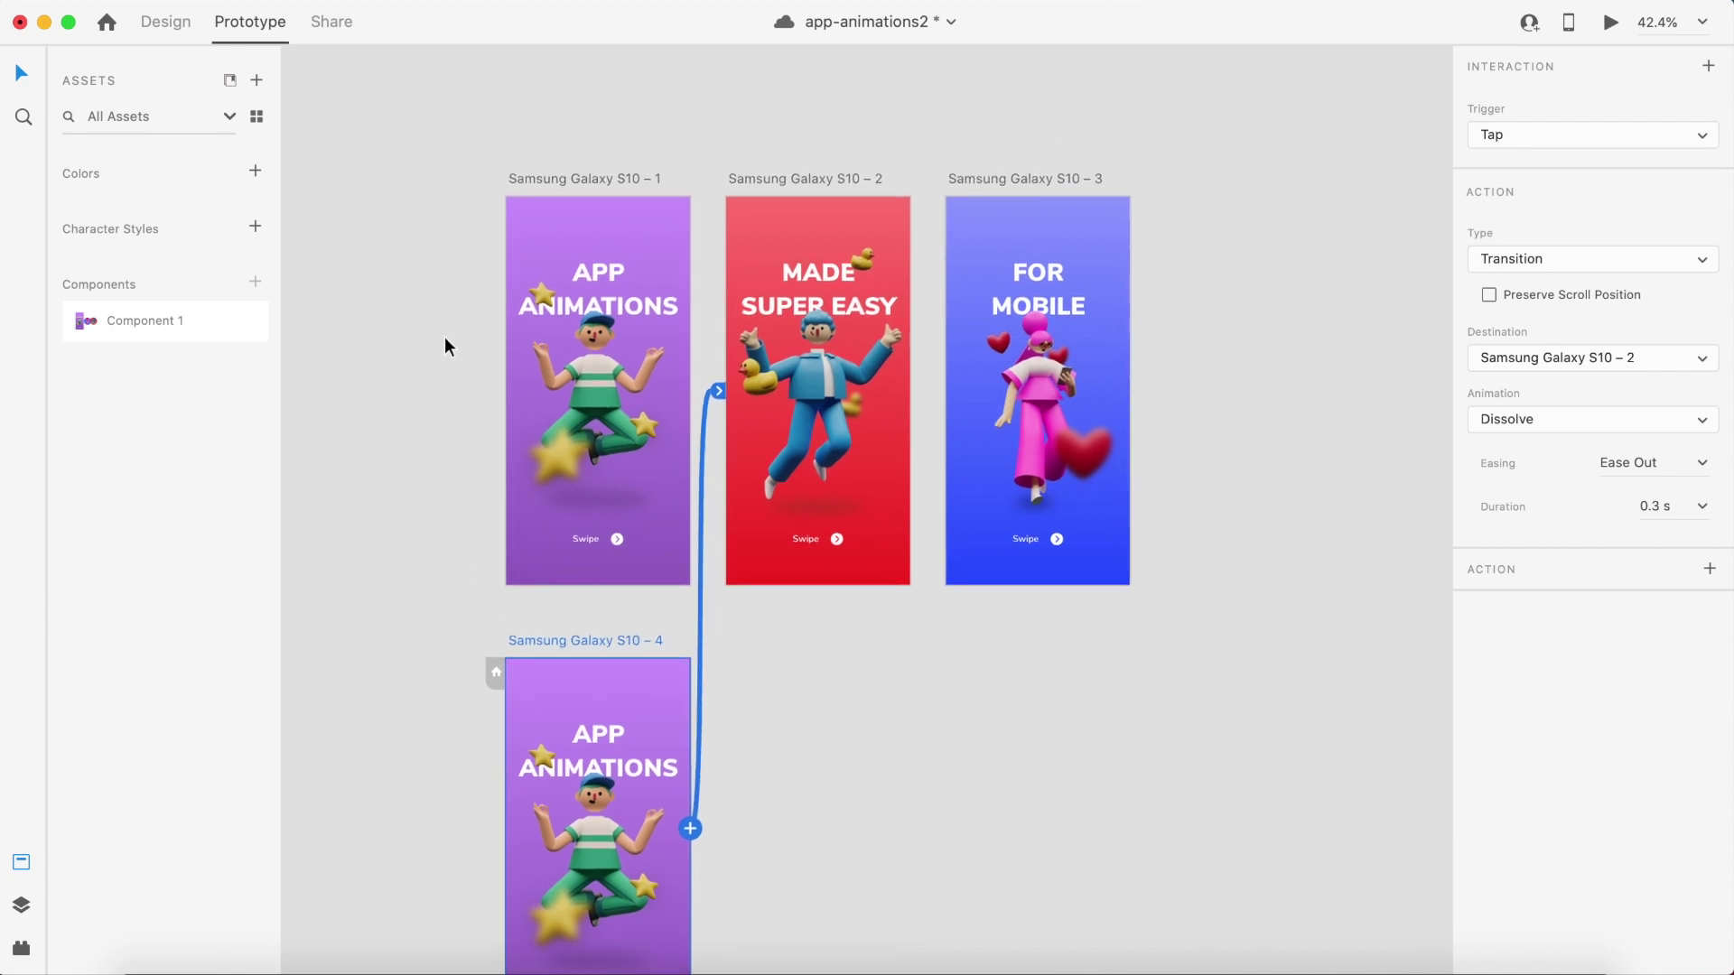
scroll(444, 338, up, 3)
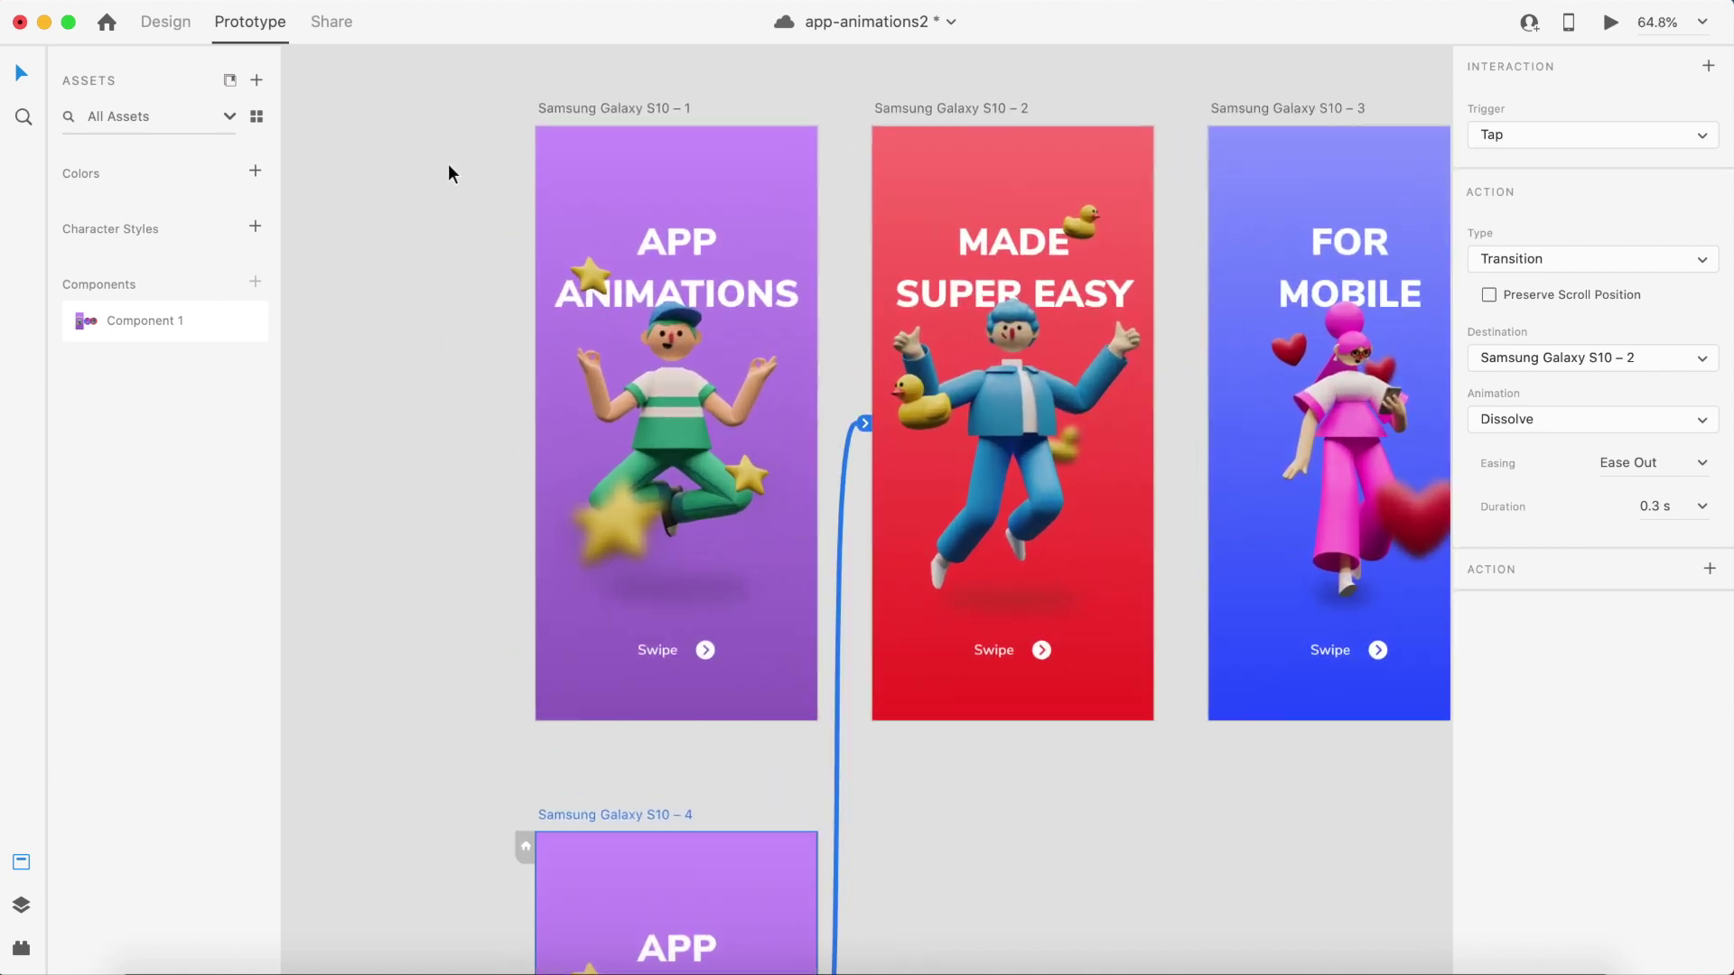
Step: Set Samsung Galaxy S10 – 1 as a flow start point and rename Flow 1 to 'main'
click(612, 108)
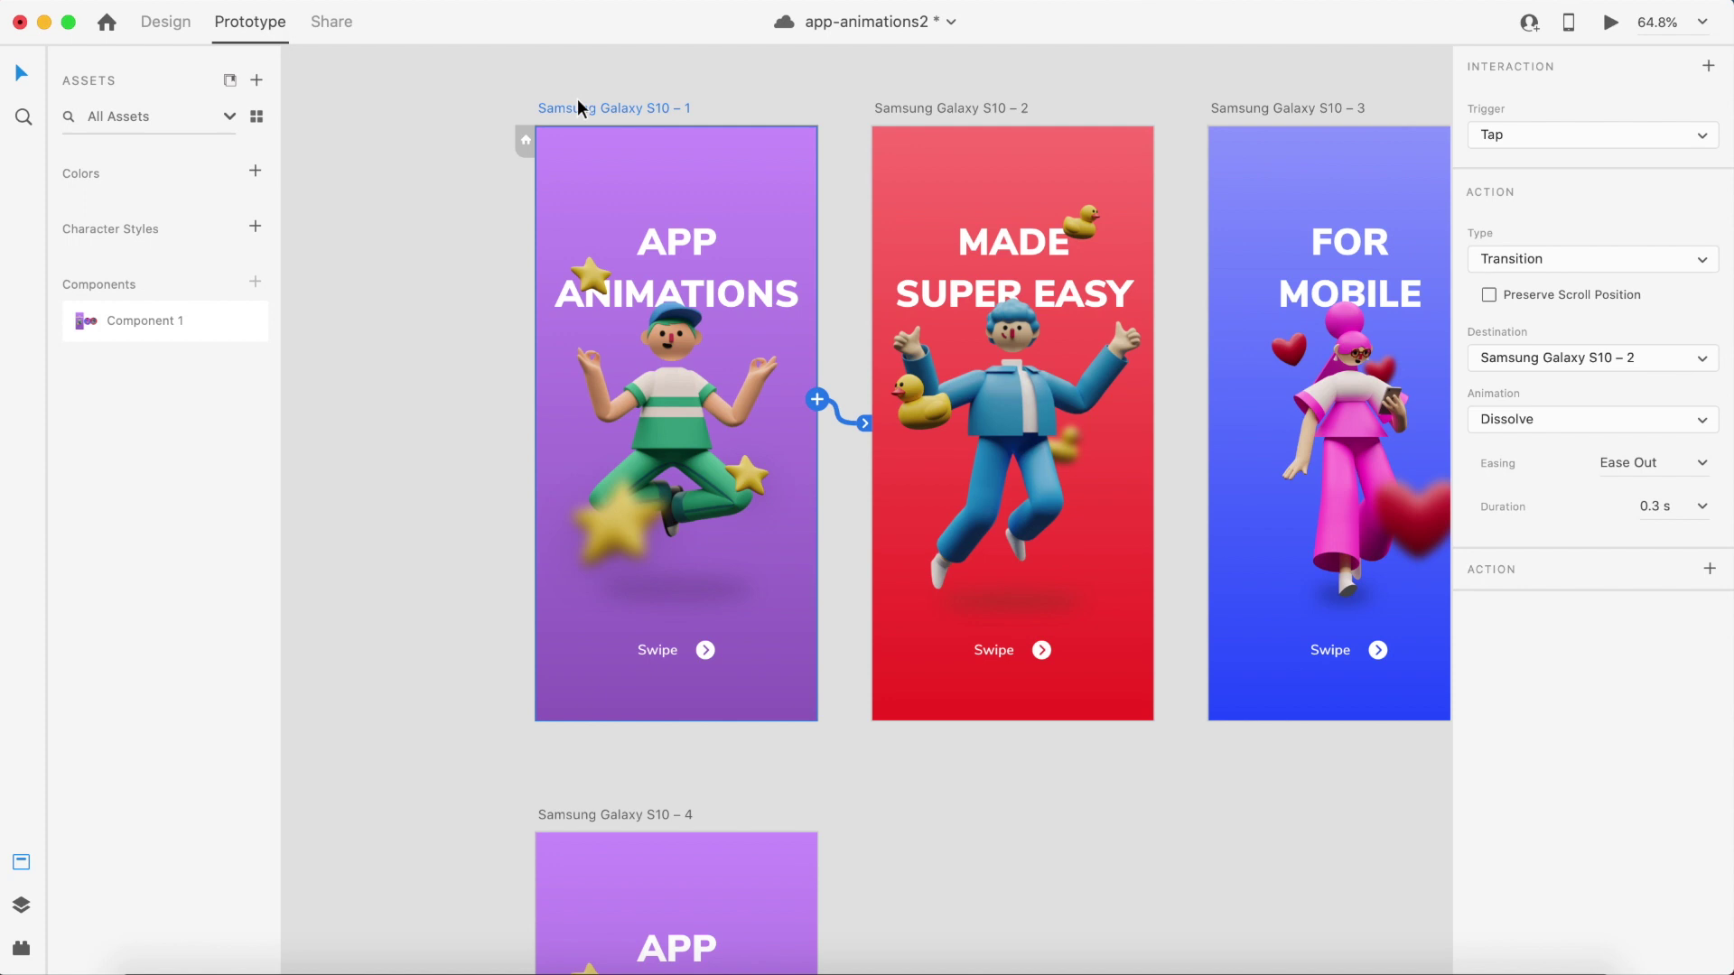
click(530, 147)
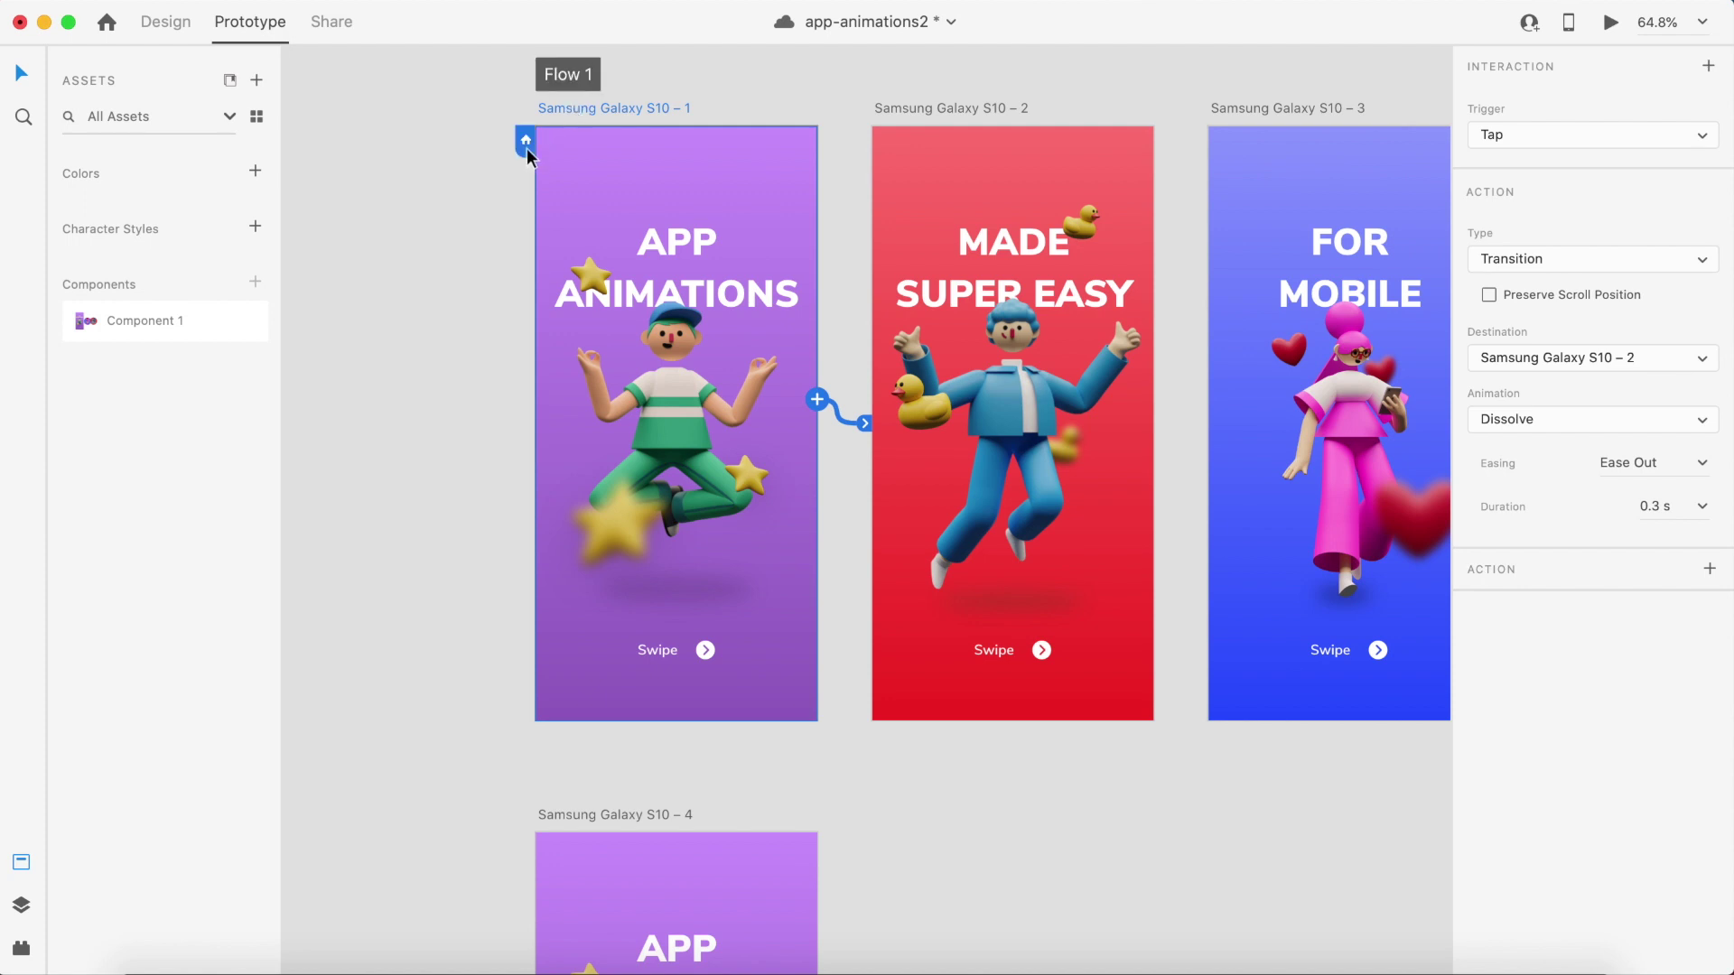
key(super+equal)
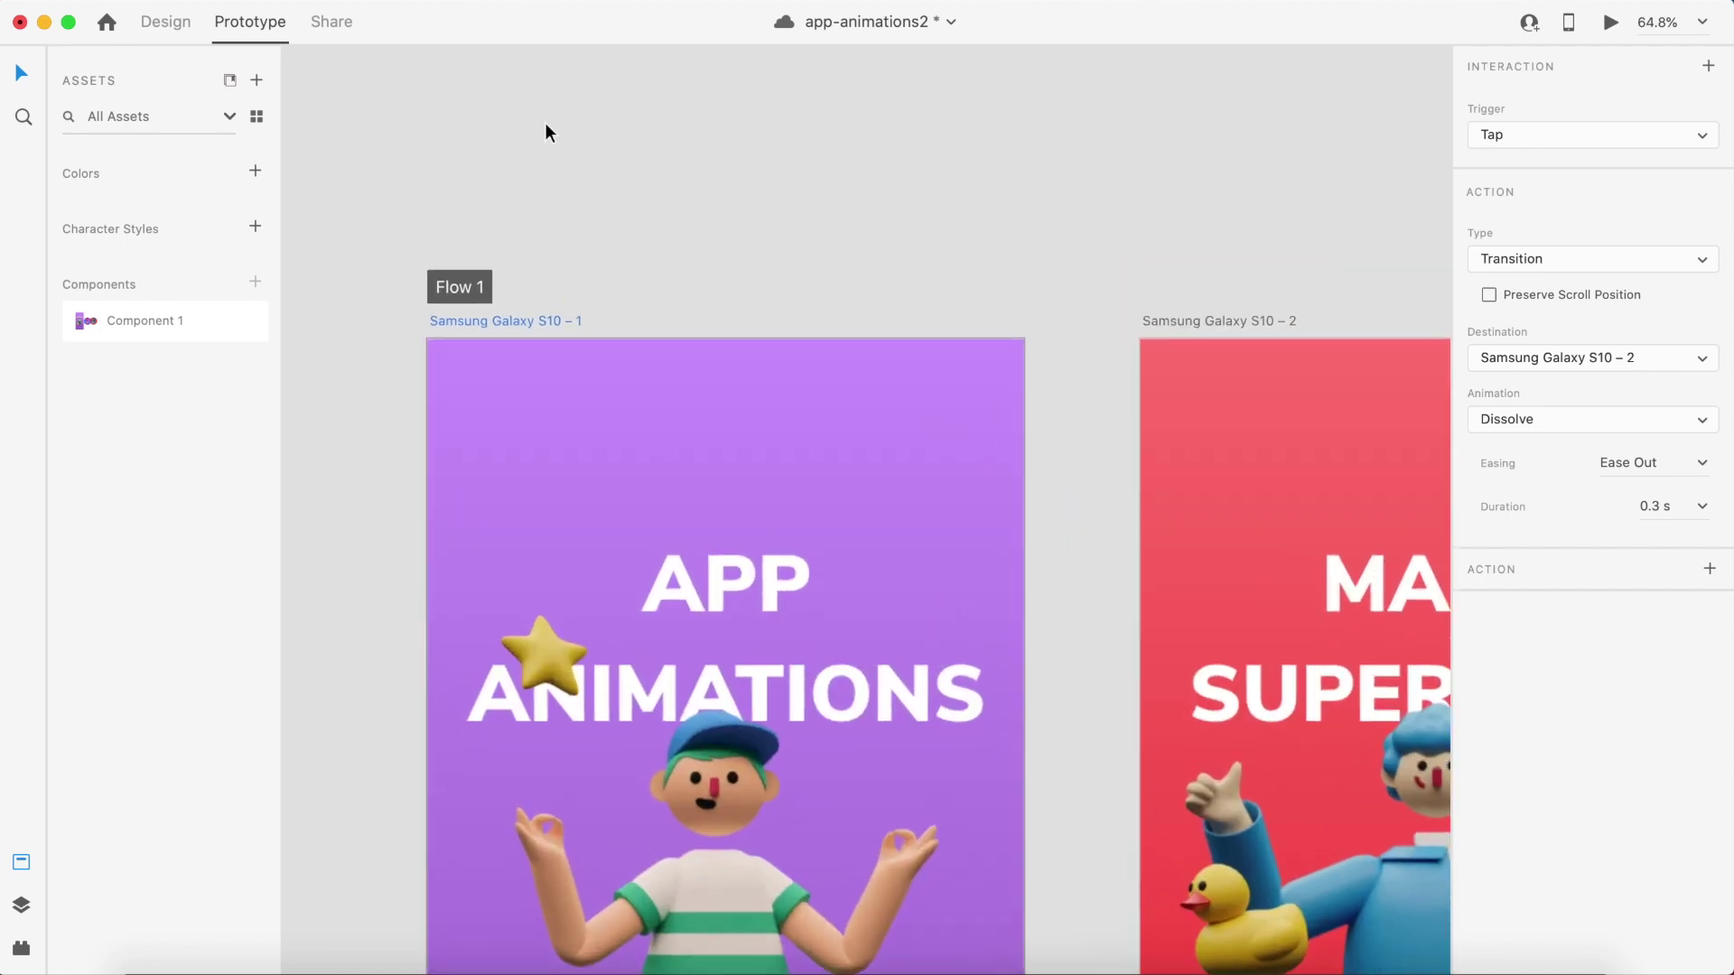
key(super+minus)
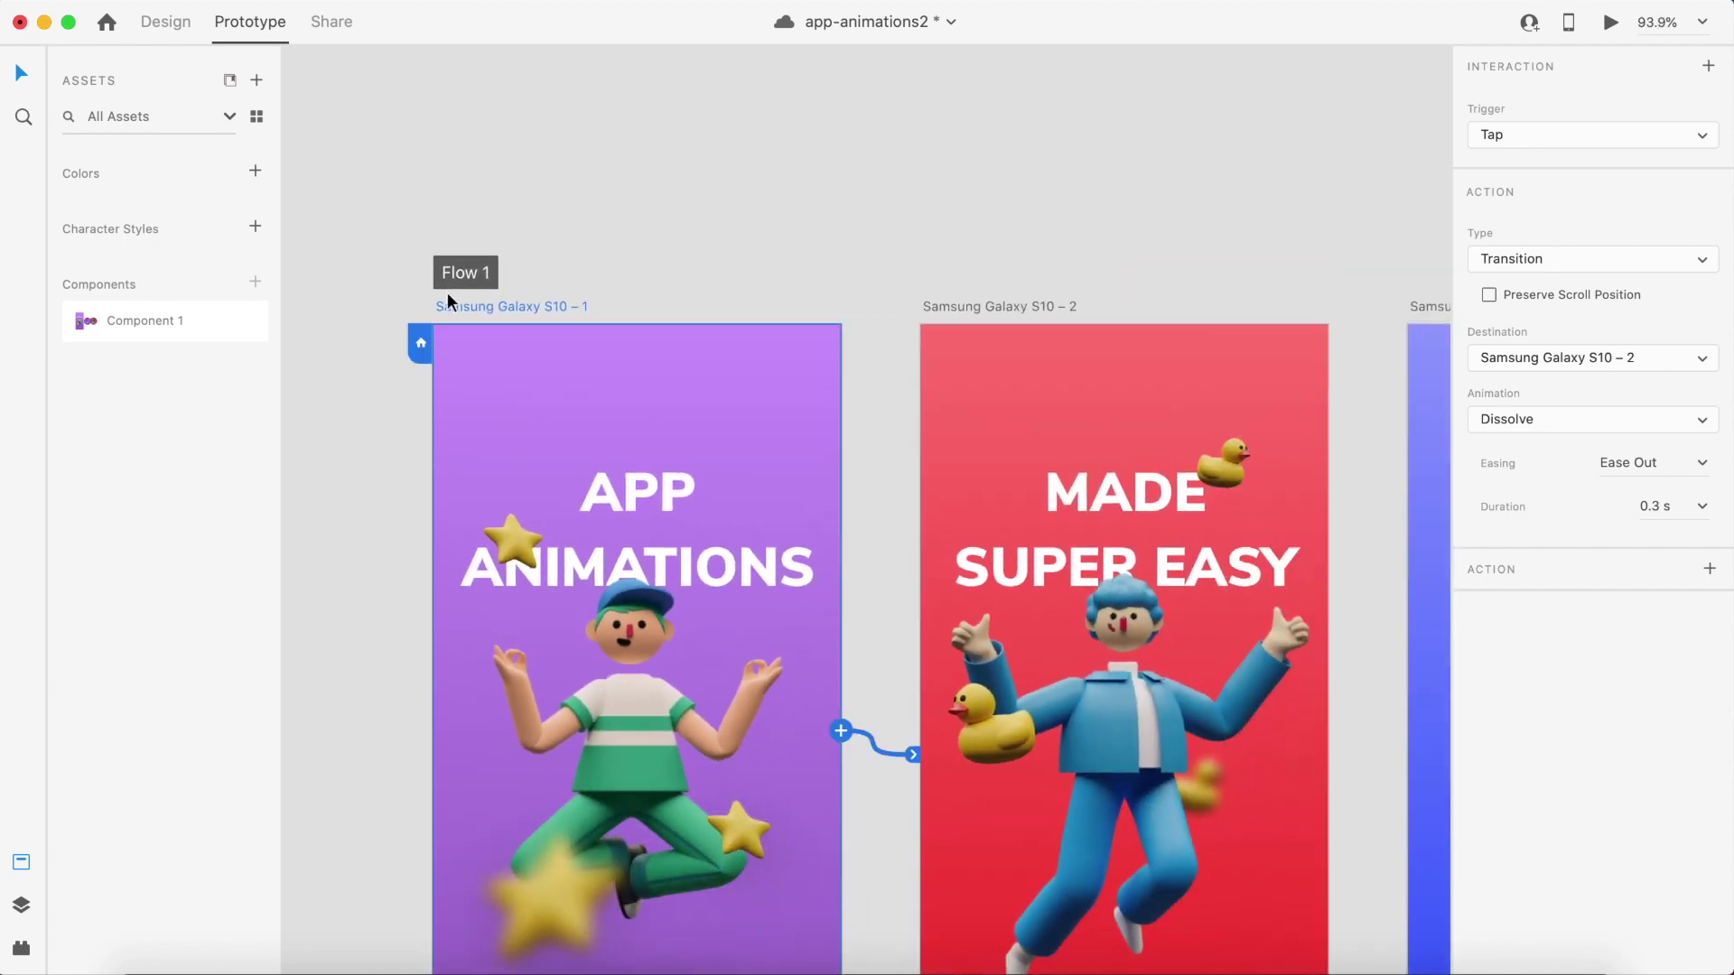
double_click(463, 274)
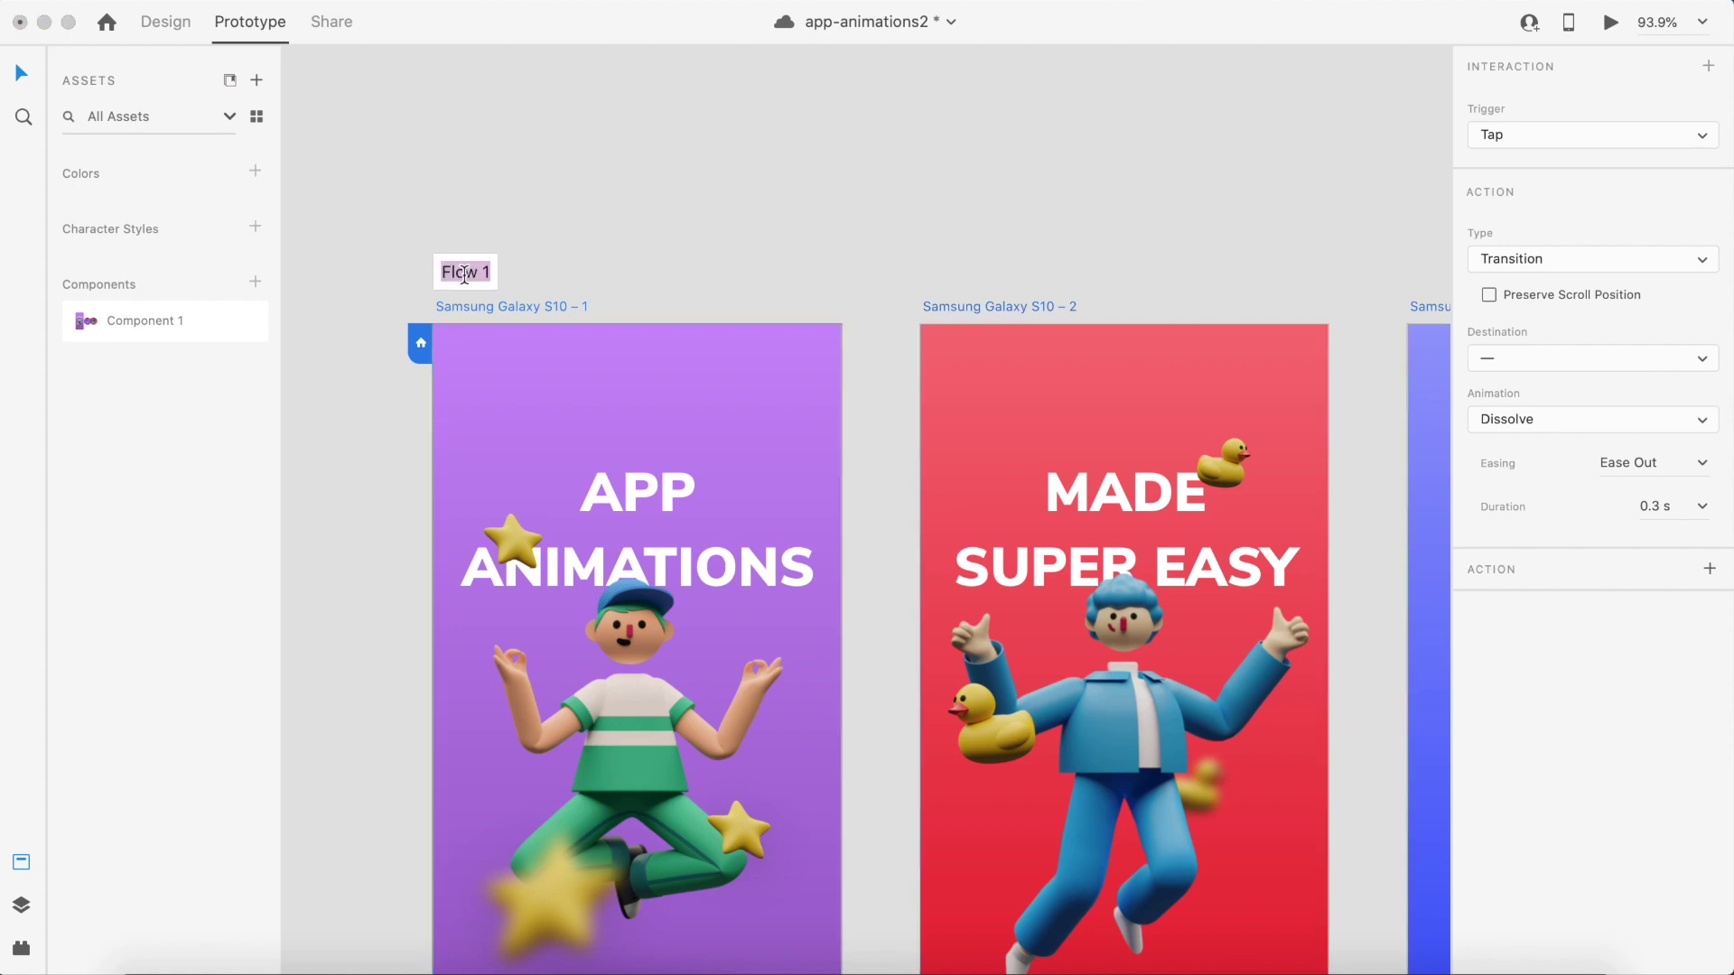
text(main)
key(Return)
scroll(536, 226, down, 15)
Step: Make Samsung Galaxy S10 – 4 a flow start point named 'secondary'
alt+scroll(537, 226, down, 3)
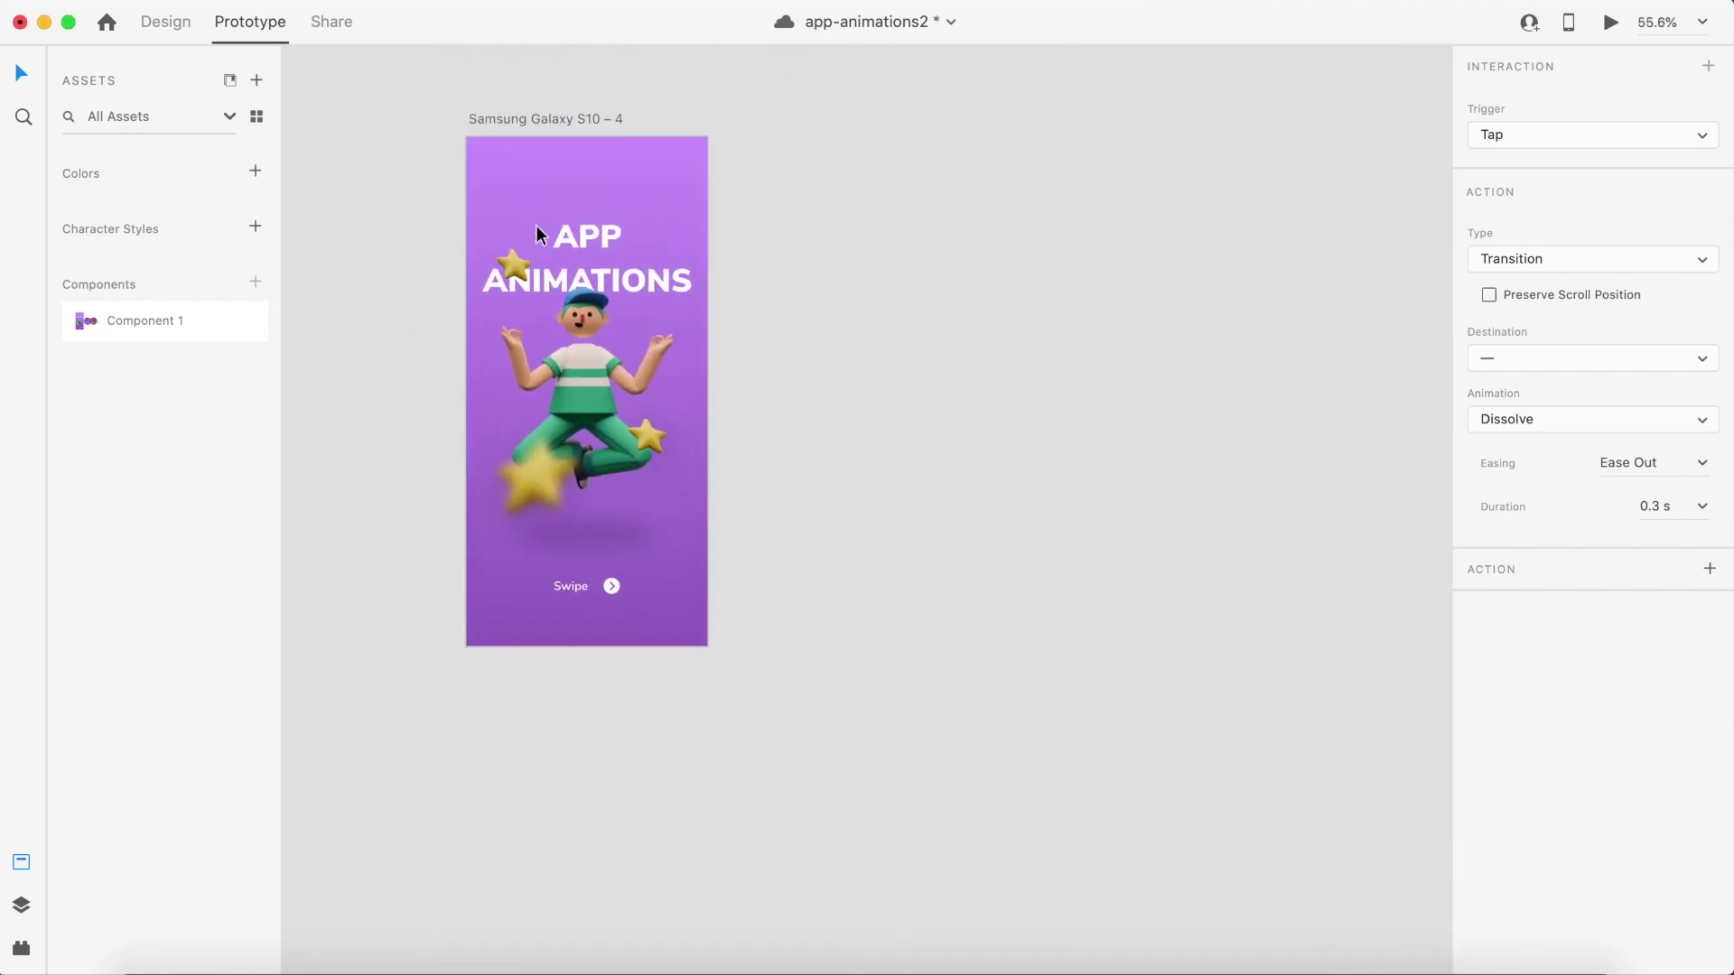
scroll(537, 235, up, 3)
click(506, 240)
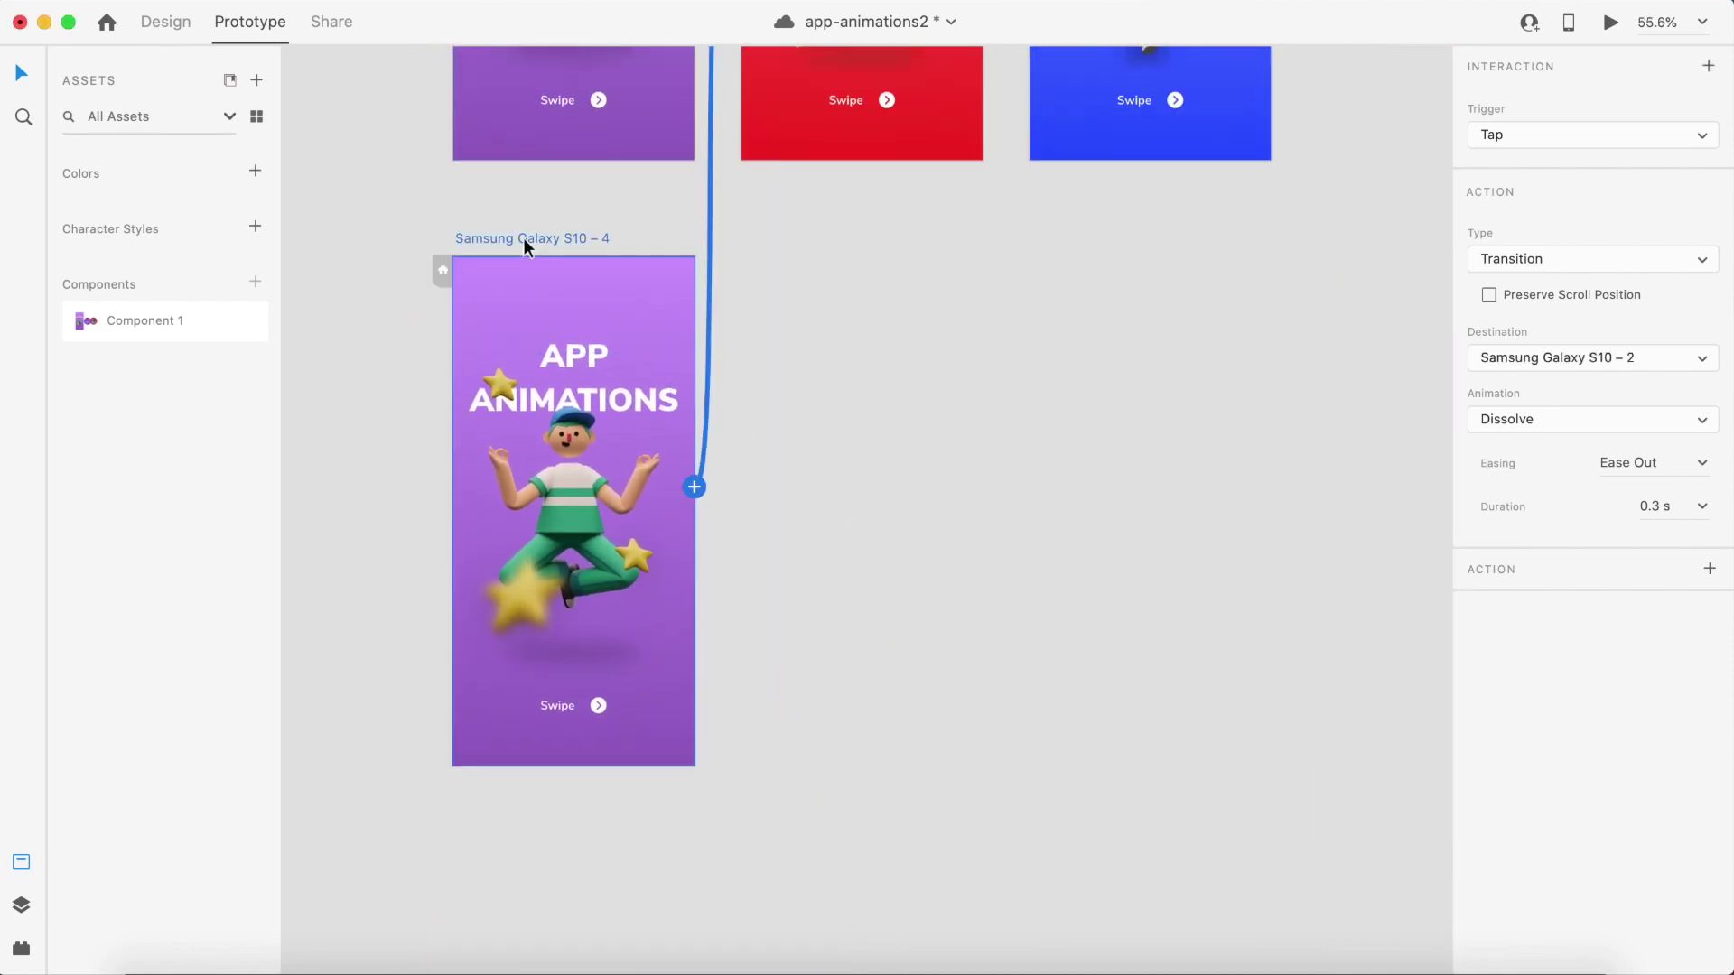
click(446, 274)
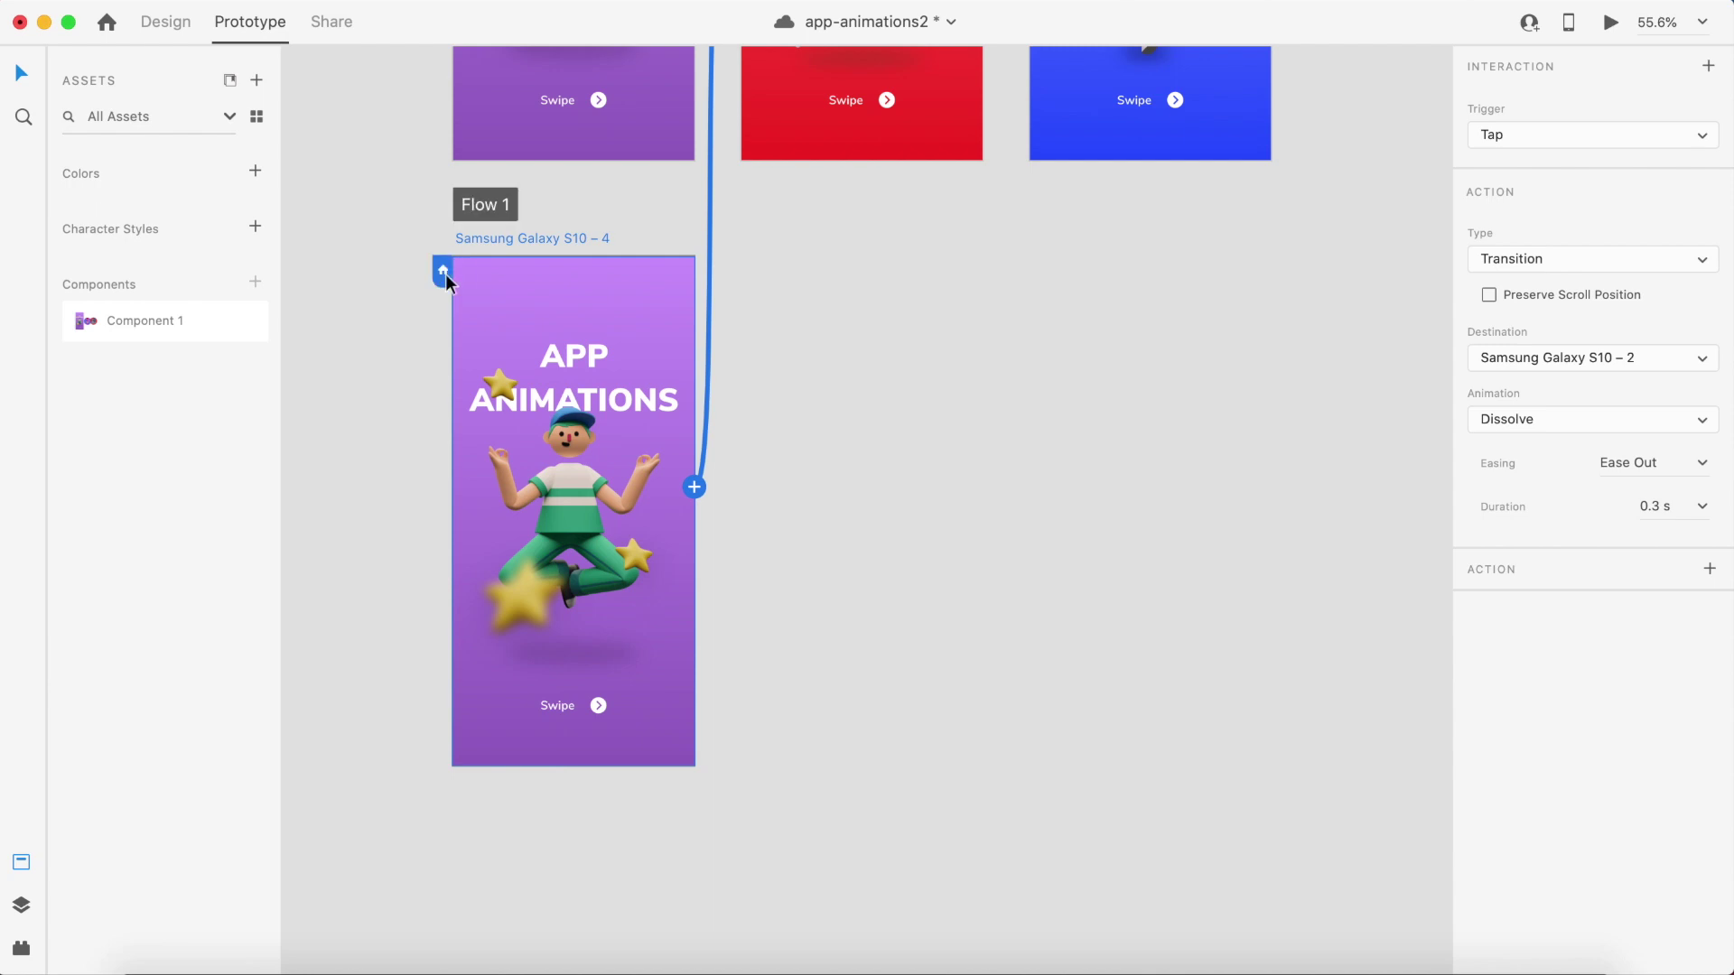
click(484, 208)
double_click(490, 204)
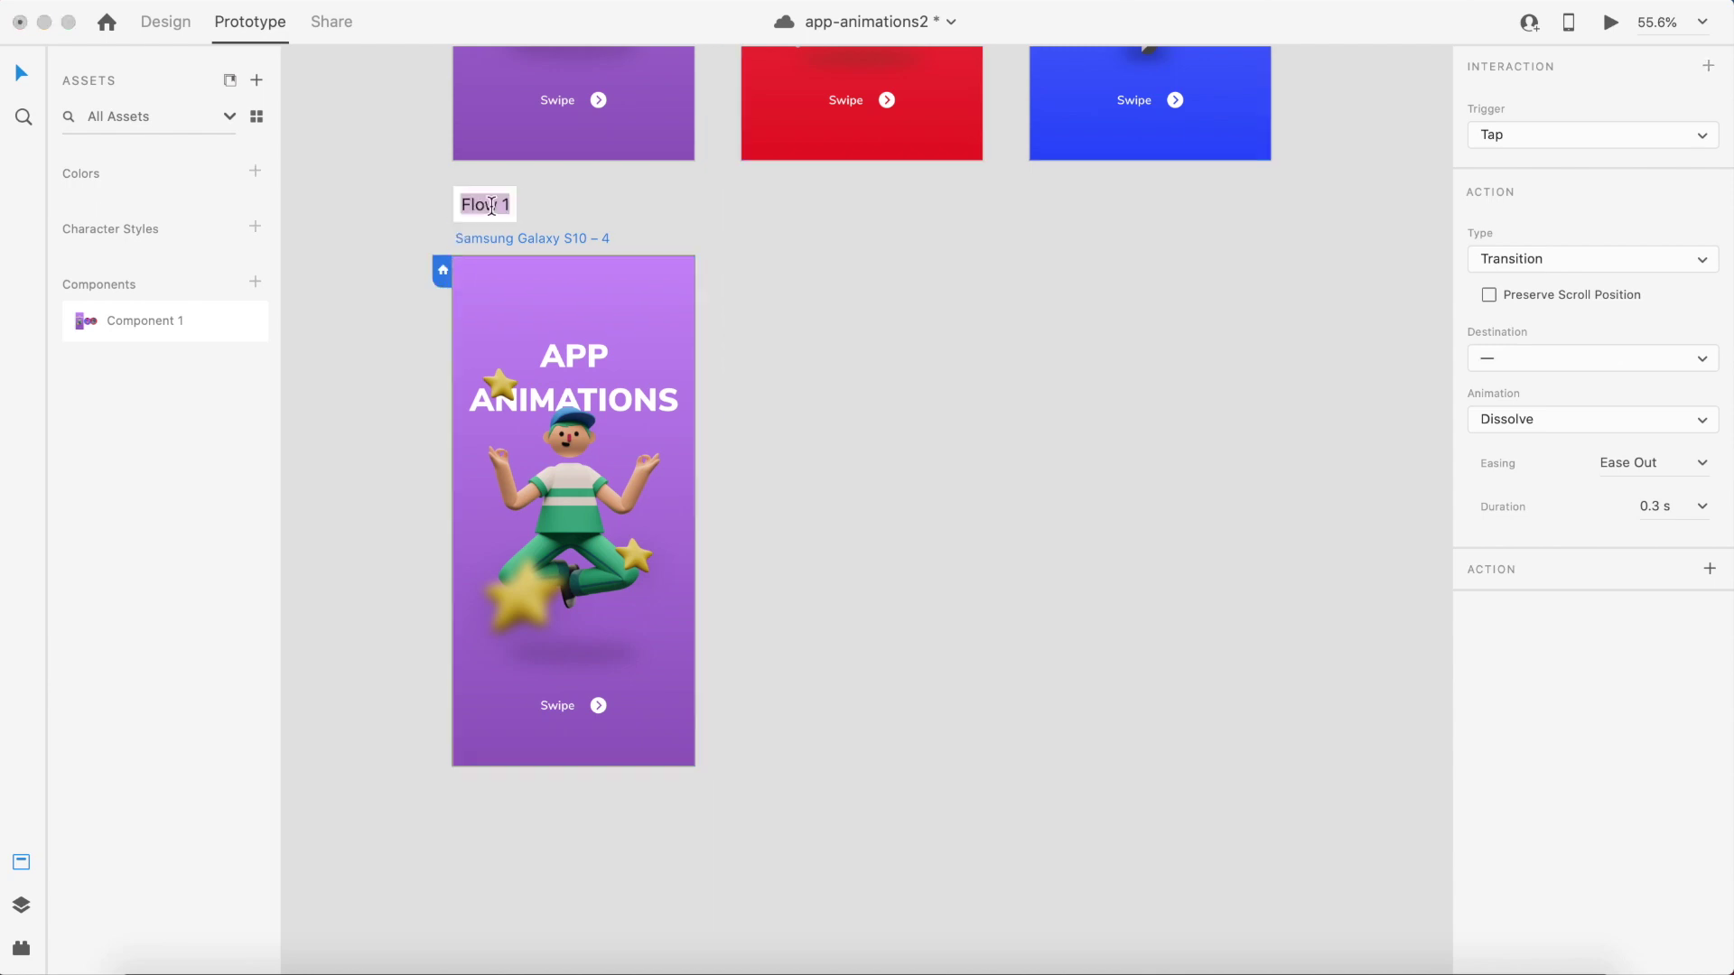
text(secondary)
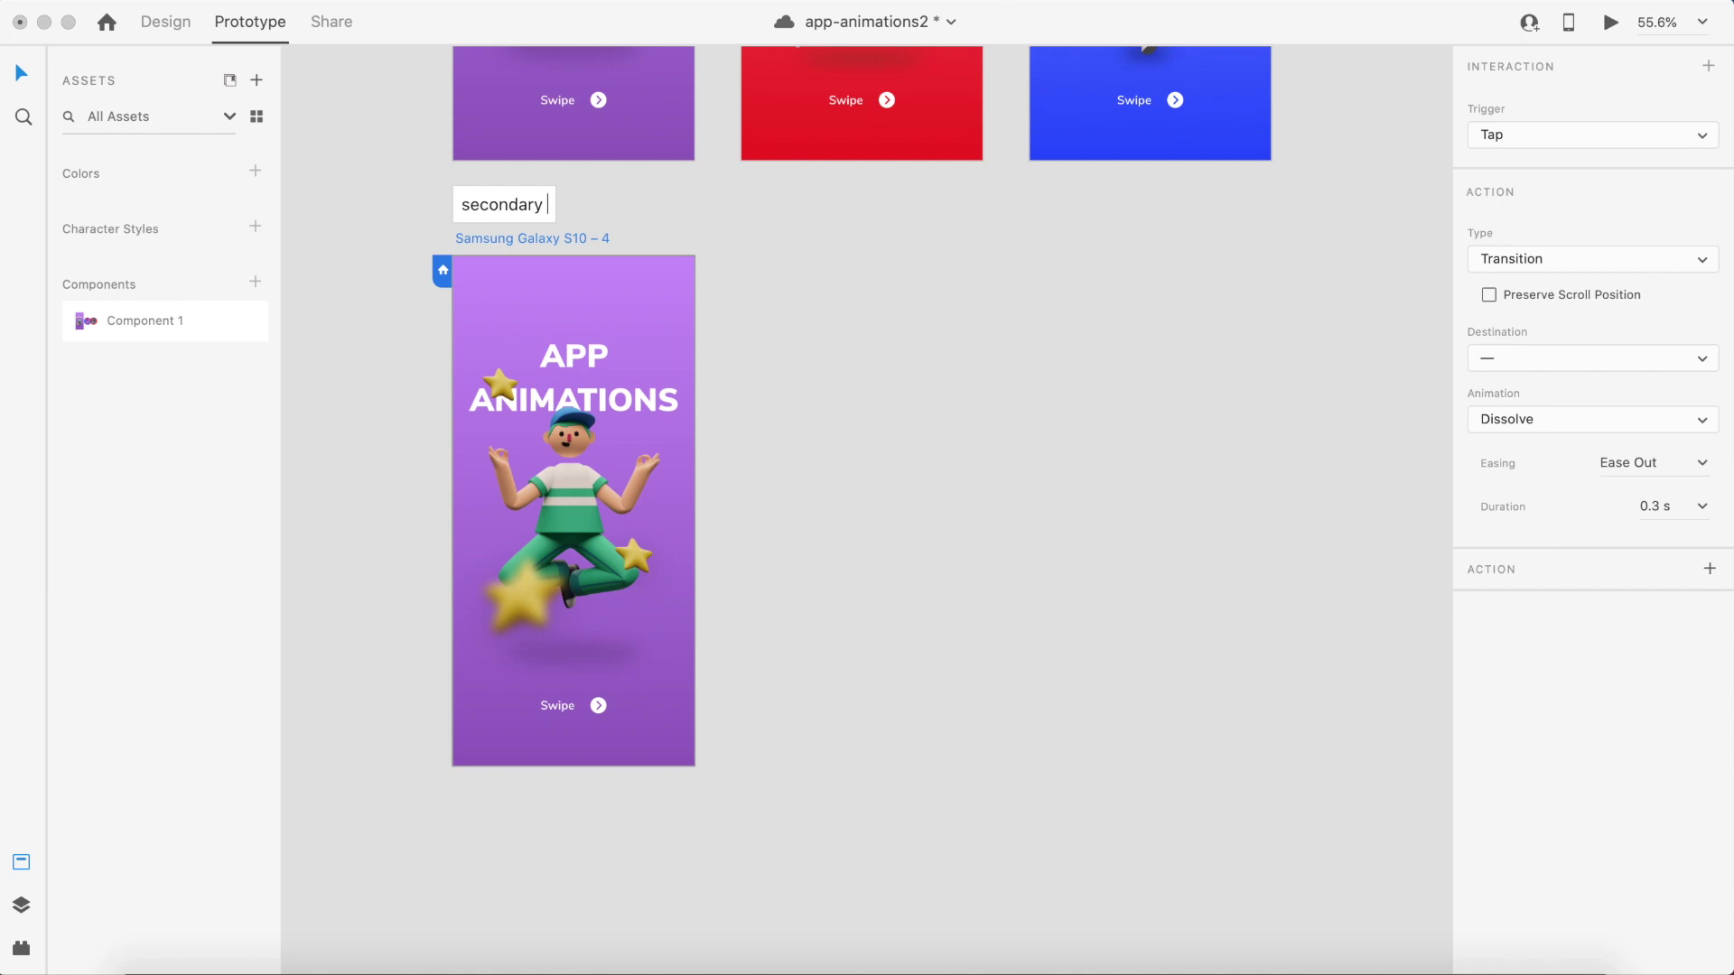
key(BackSpace)
click(697, 213)
scroll(697, 224, down, 5)
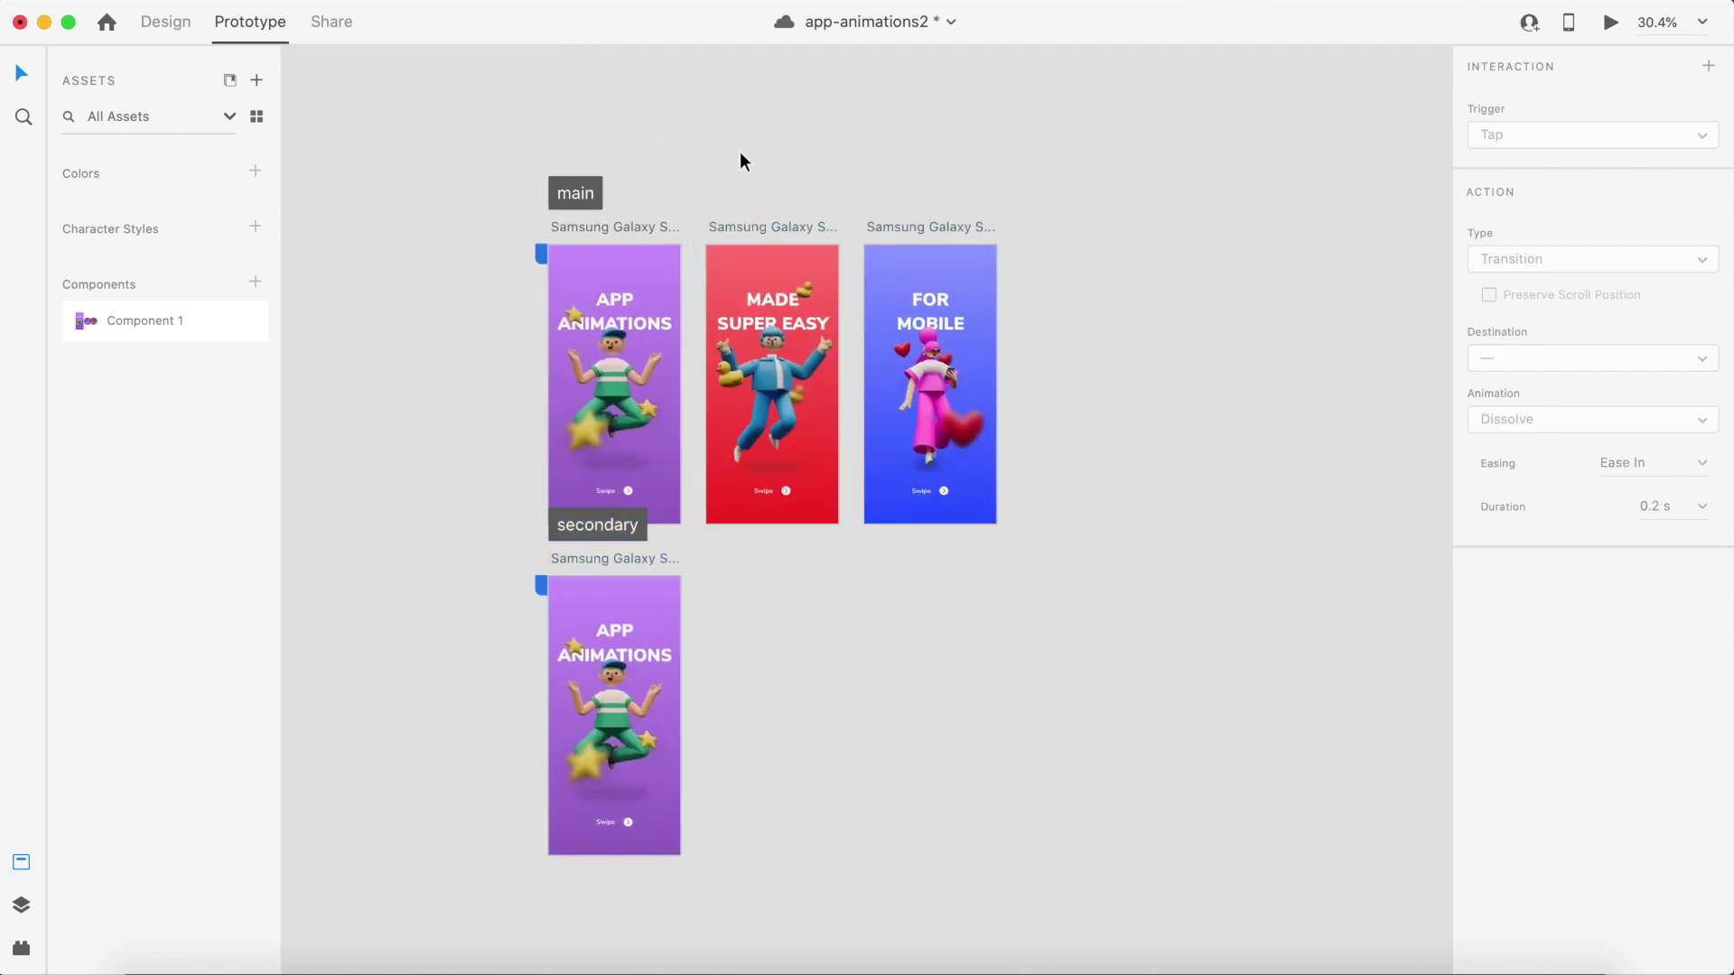
Step: In Share mode, pick Flow 1, Flow 2, then Flow 1, ending with the secondary flow for the share link
click(336, 27)
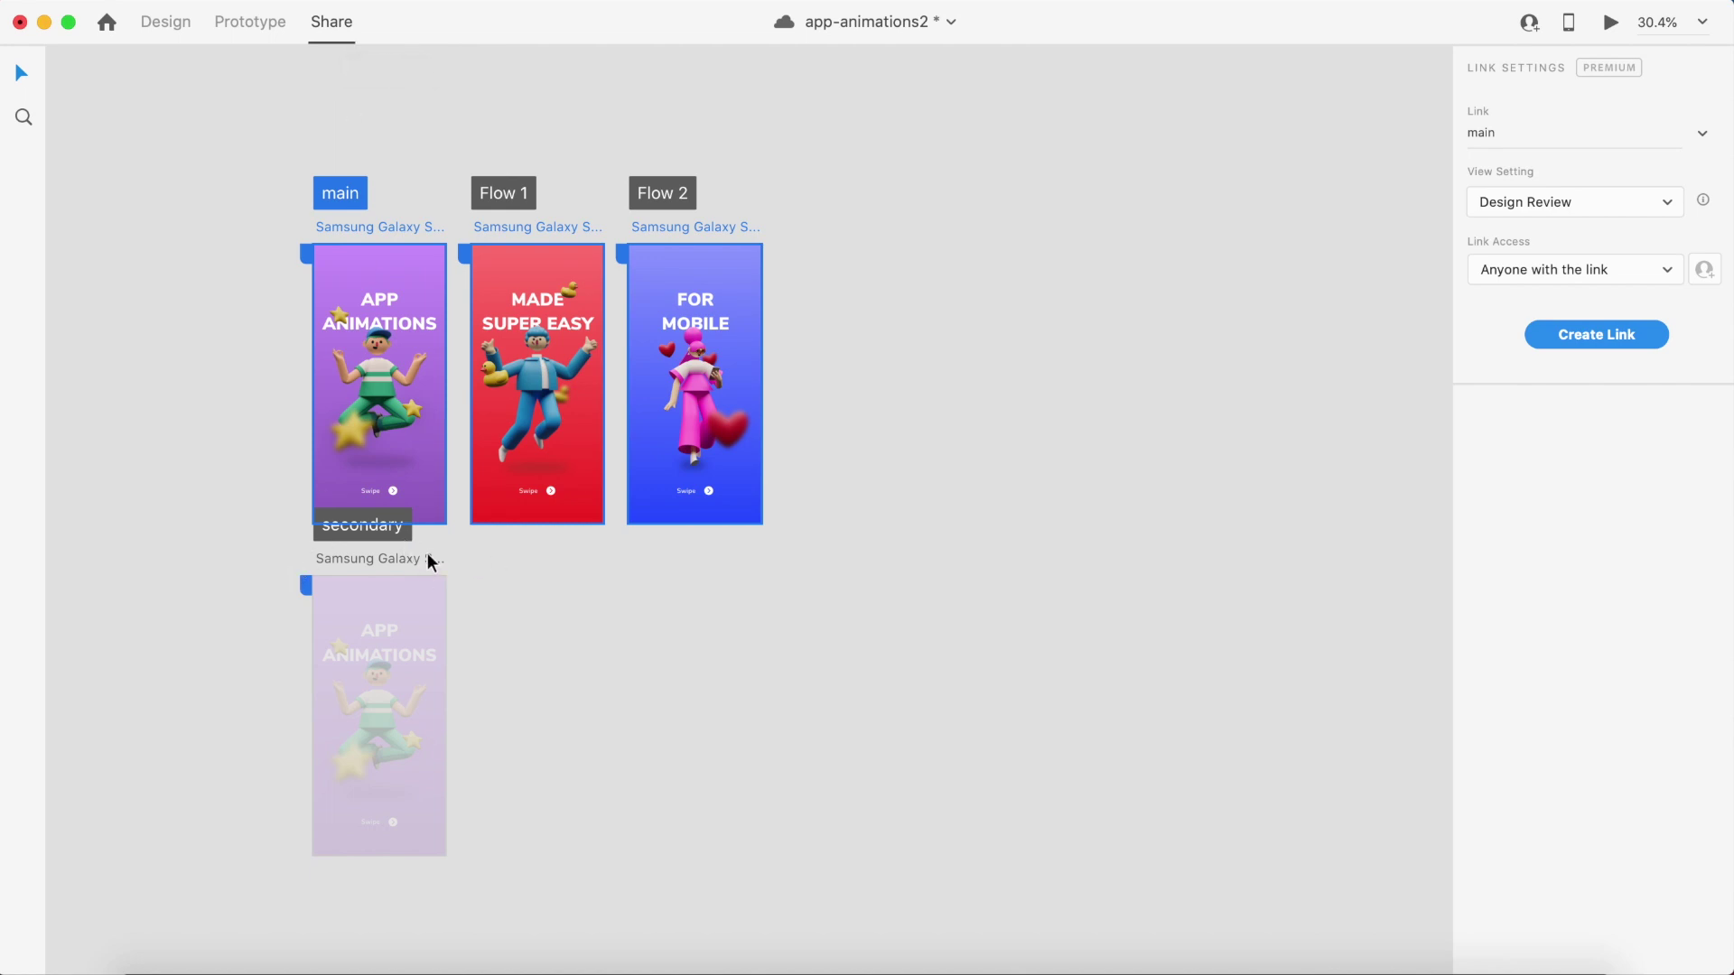
click(642, 593)
click(524, 194)
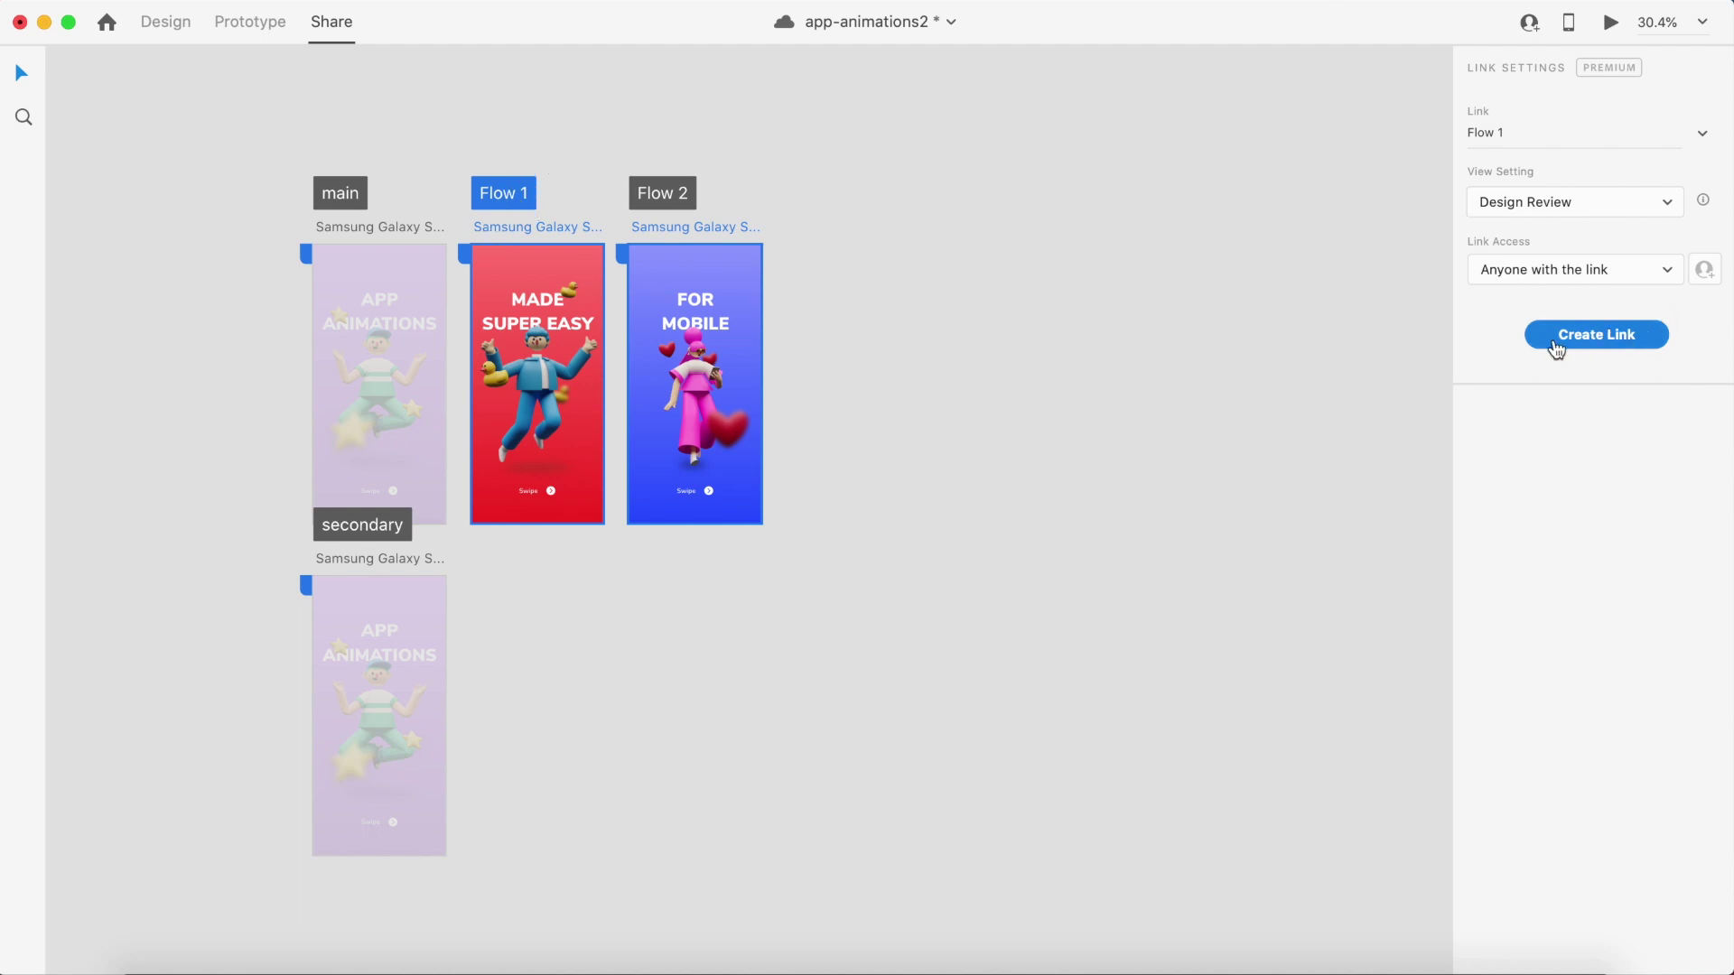
click(686, 194)
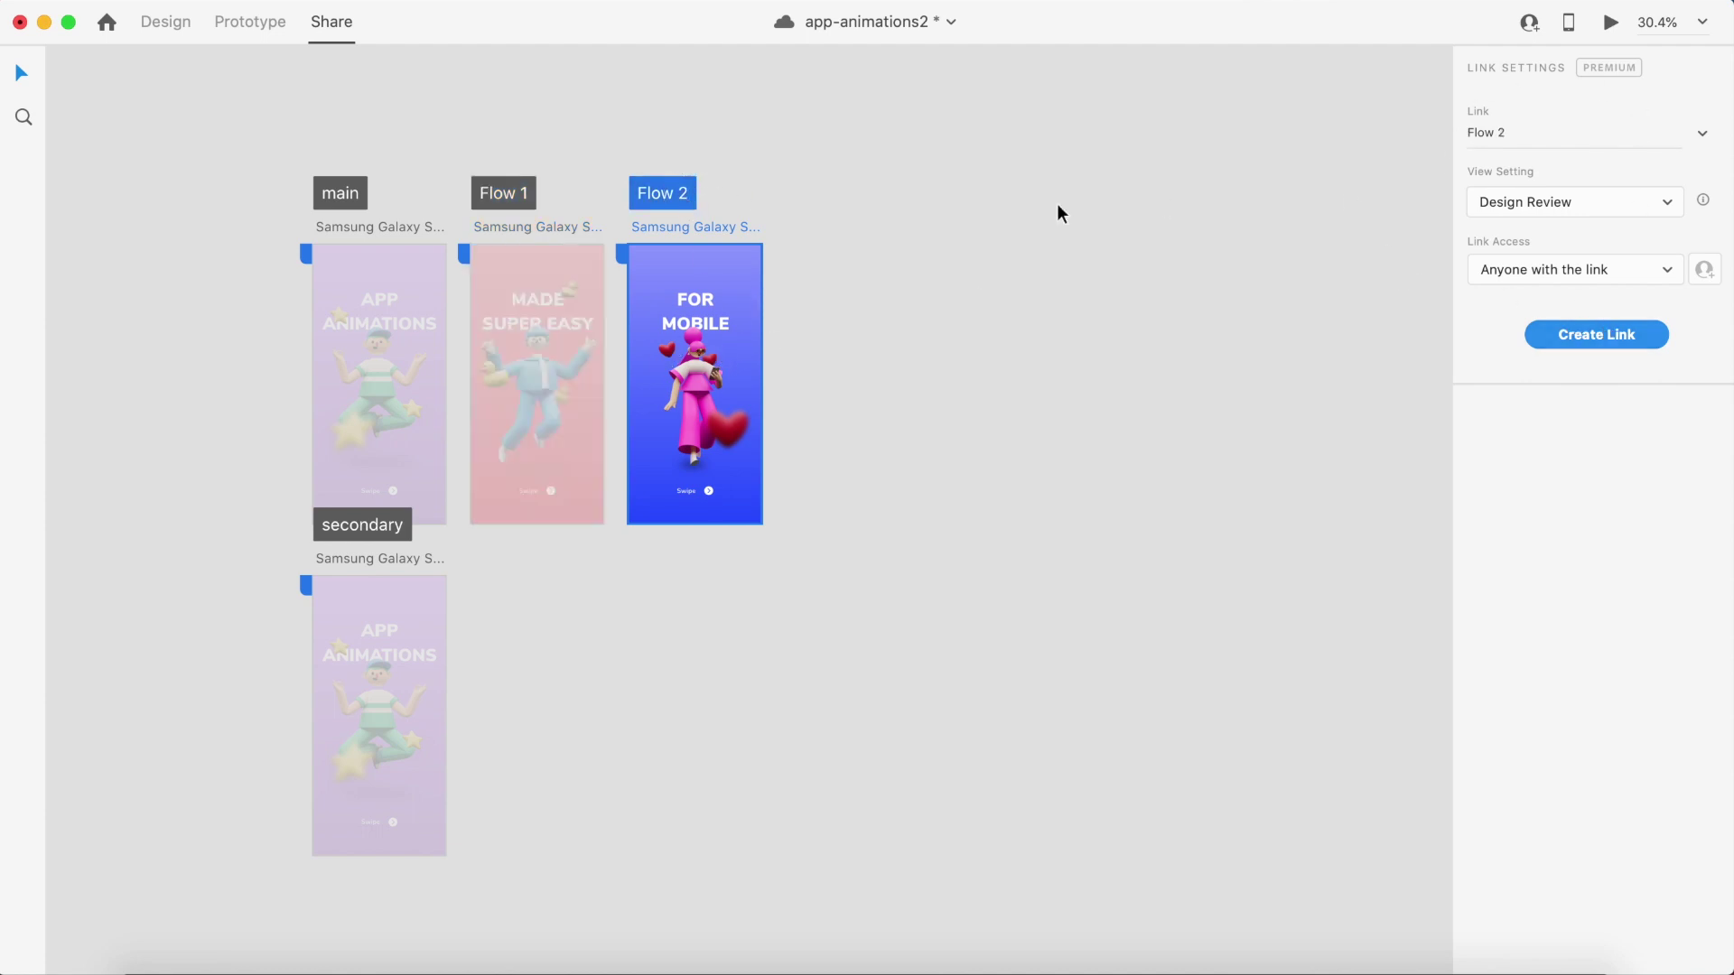
click(504, 194)
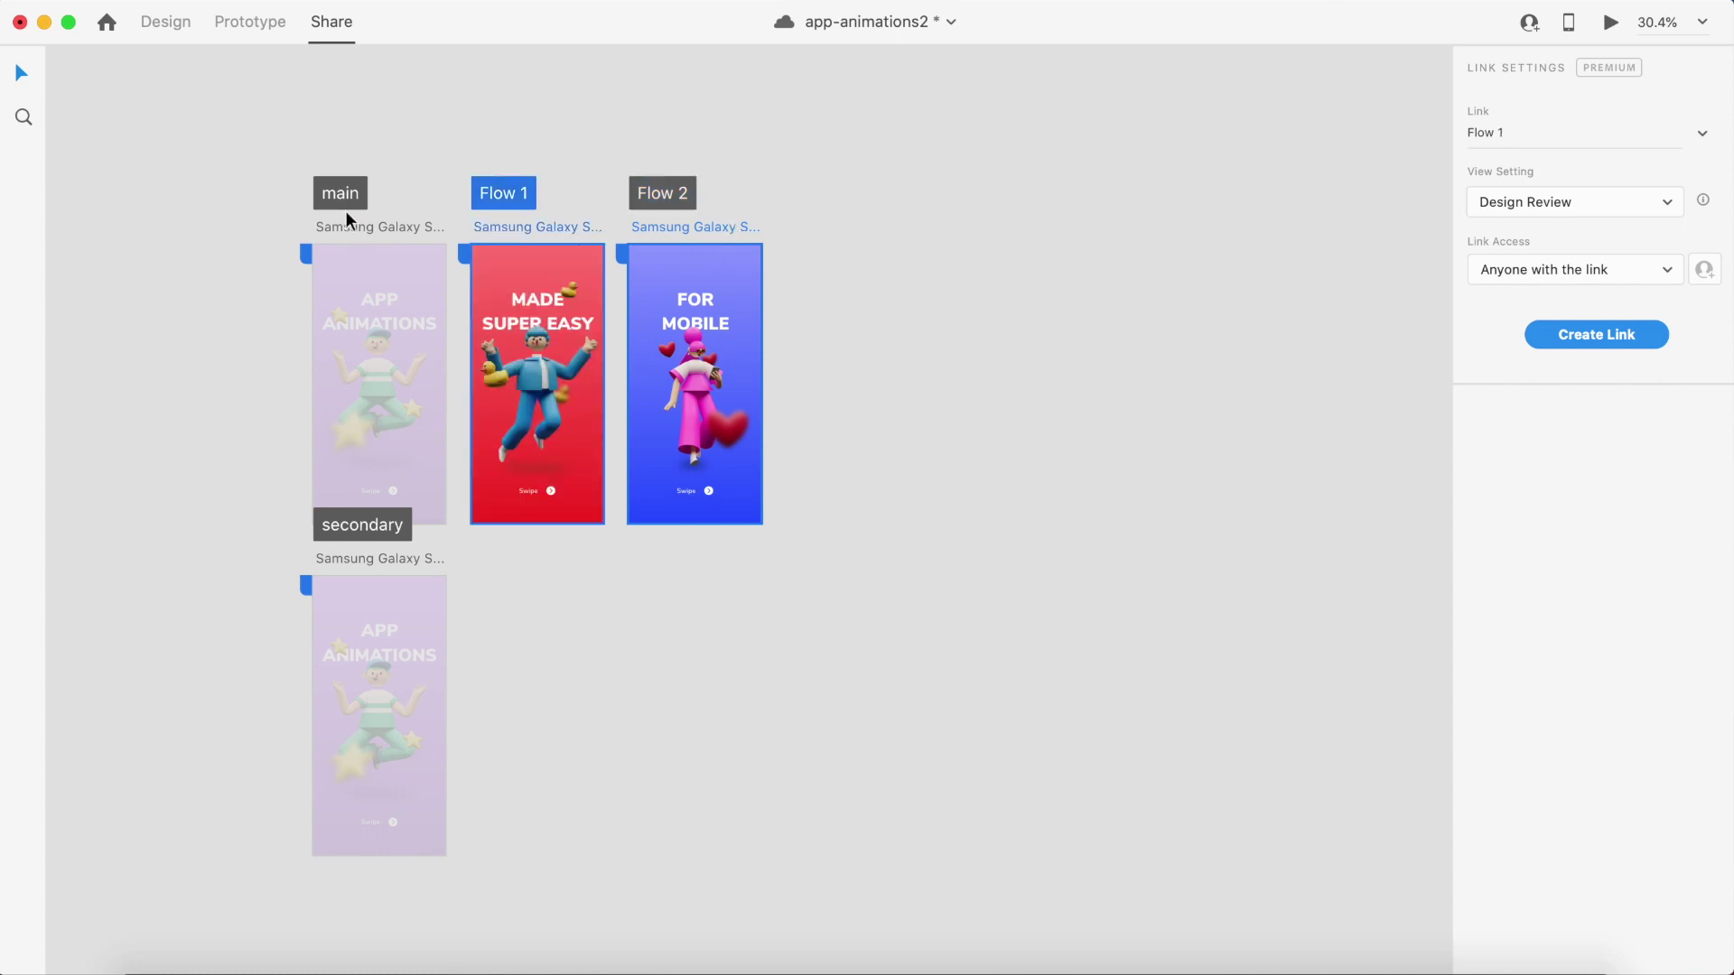
click(378, 527)
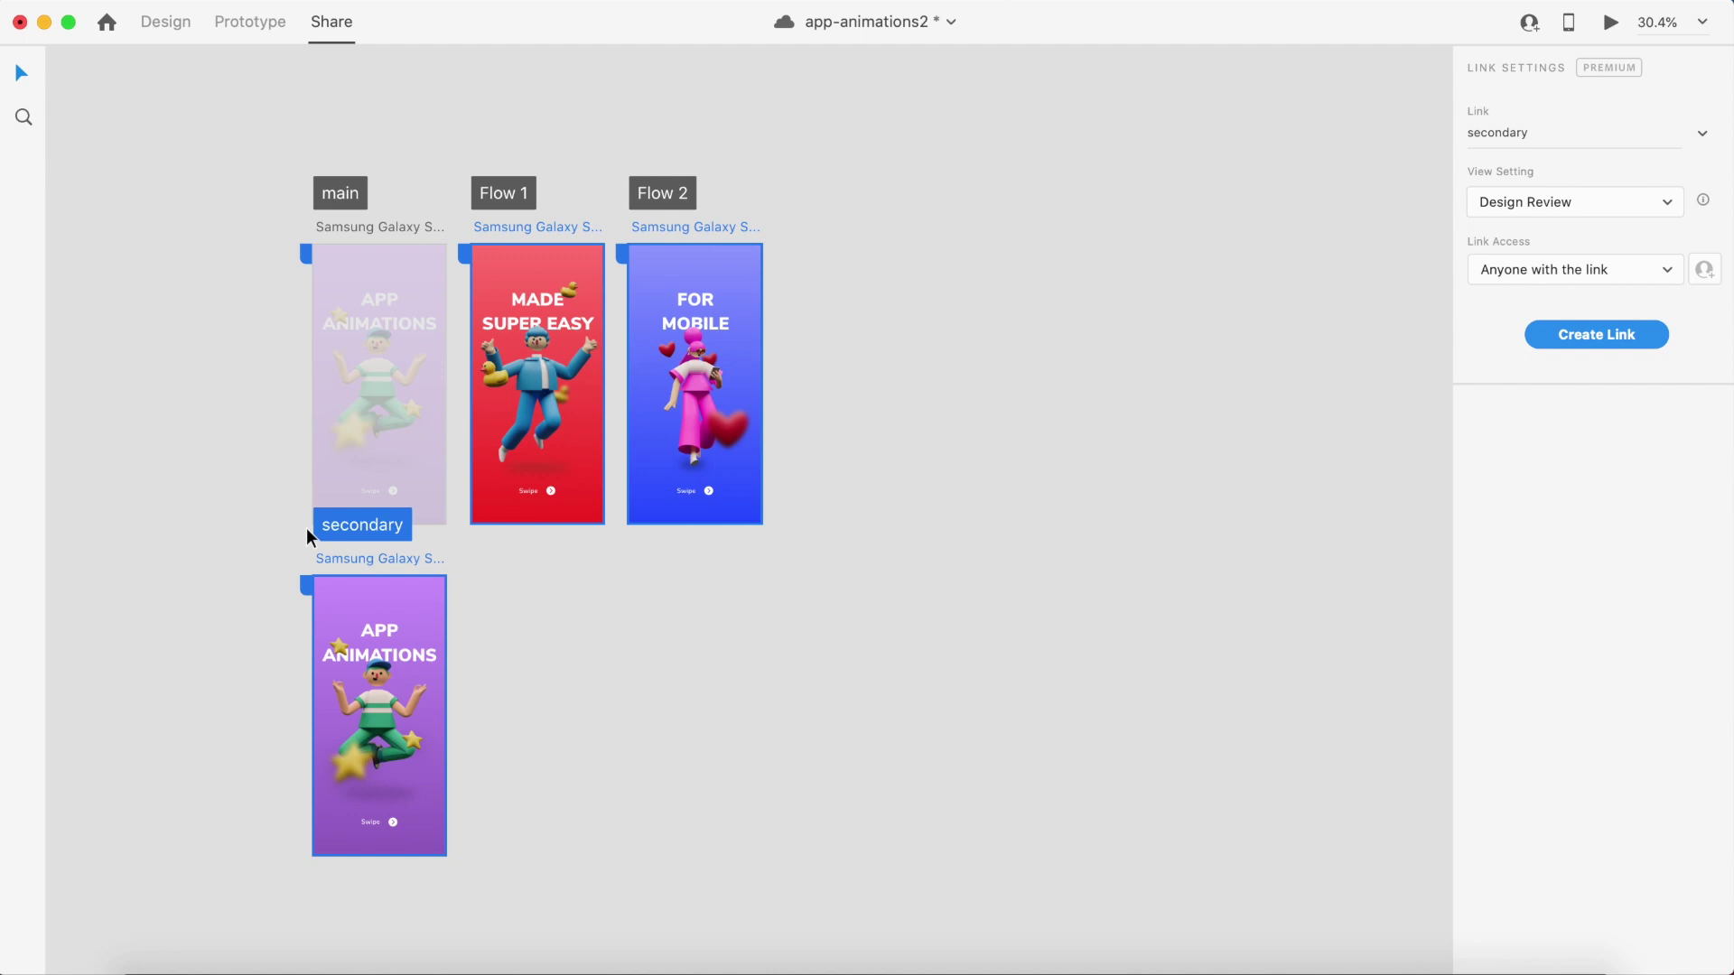
scroll(451, 343, up, 2)
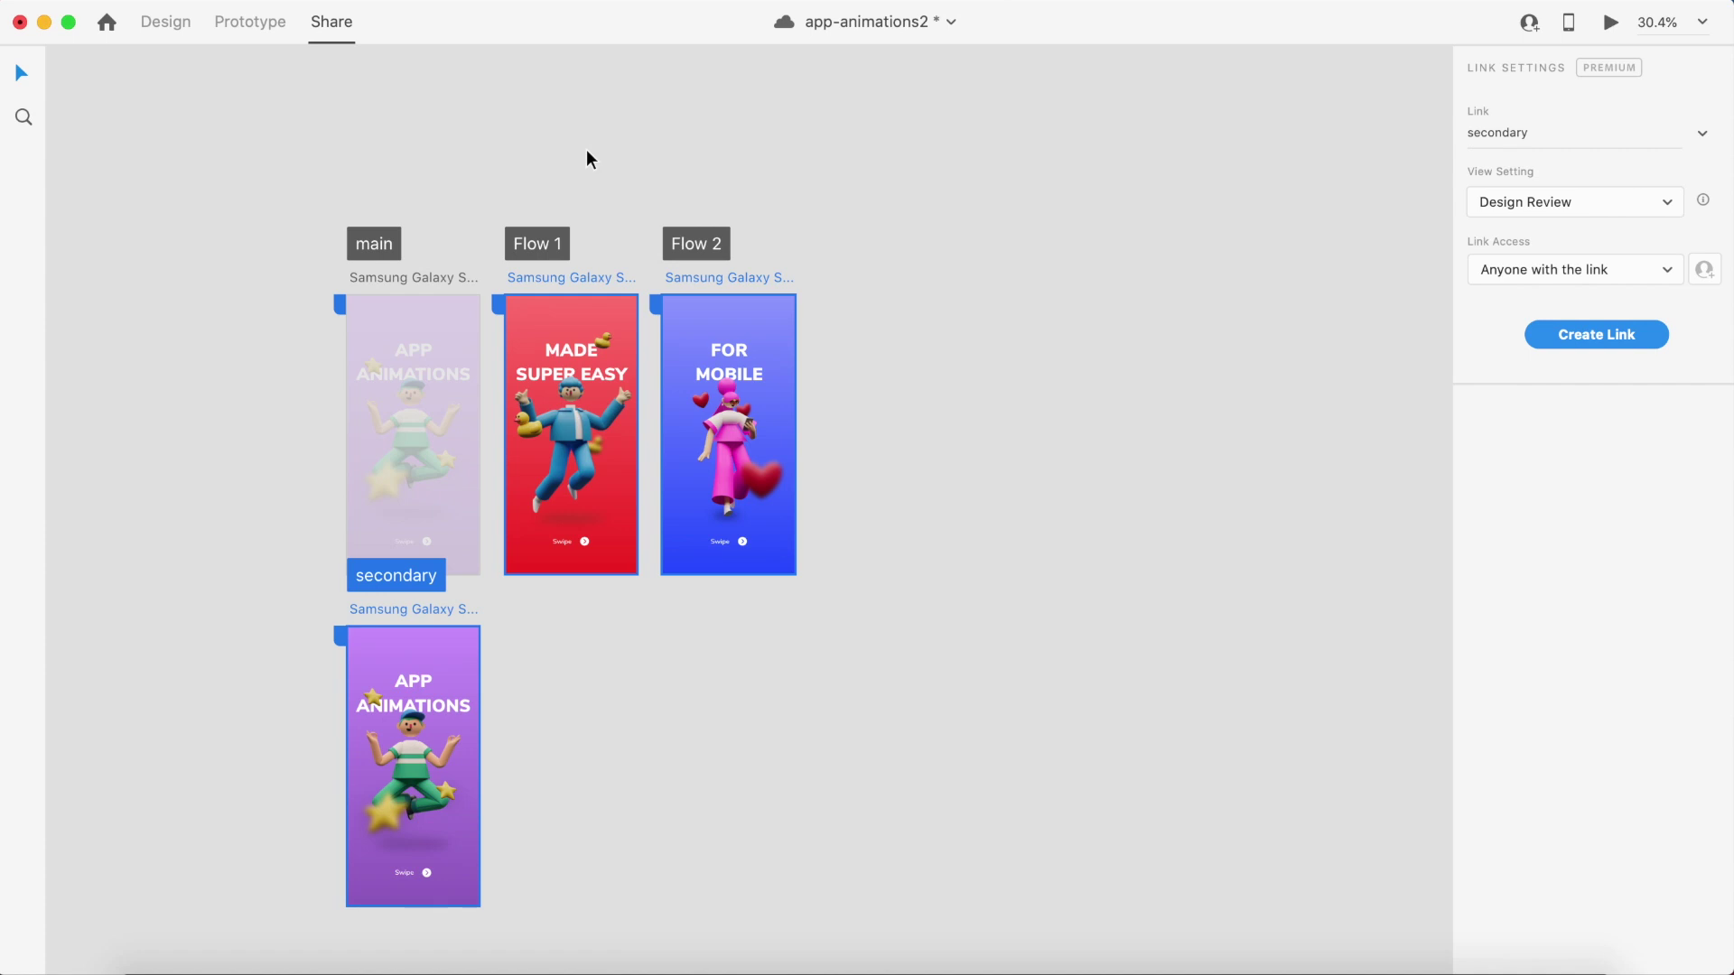
Step: Save the document, then switch to Design and Prototype modes with Cmd+1 and Cmd+2
key(super+s)
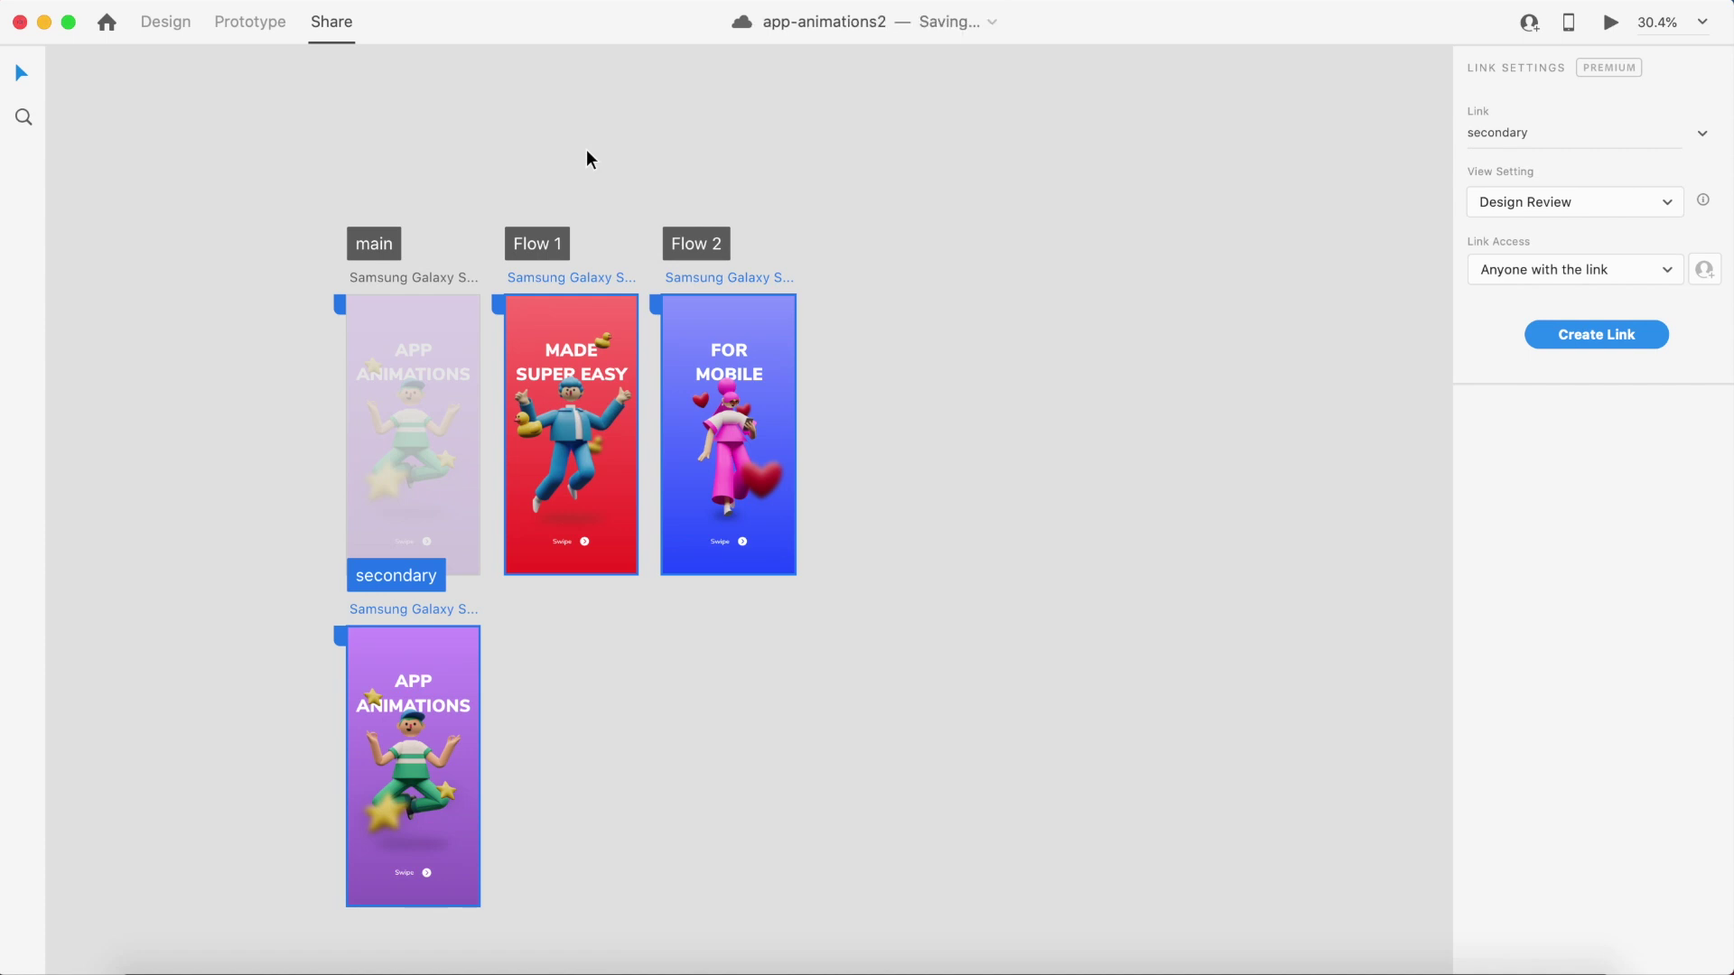
key(super+1)
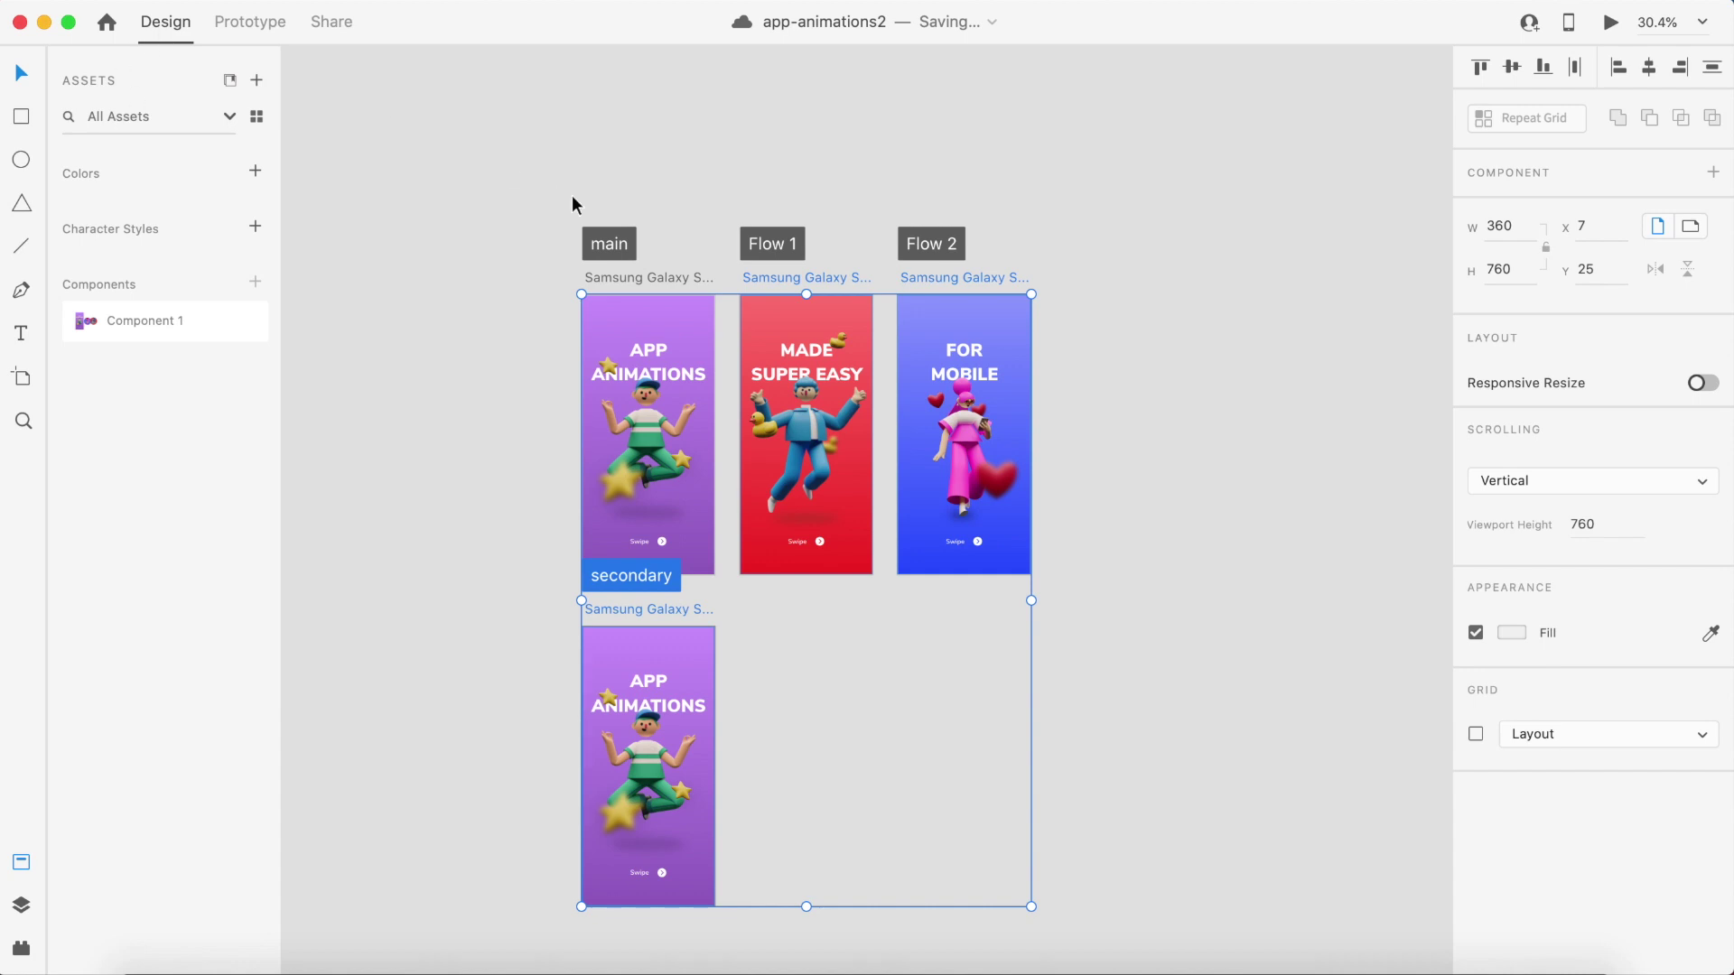
key(super+2)
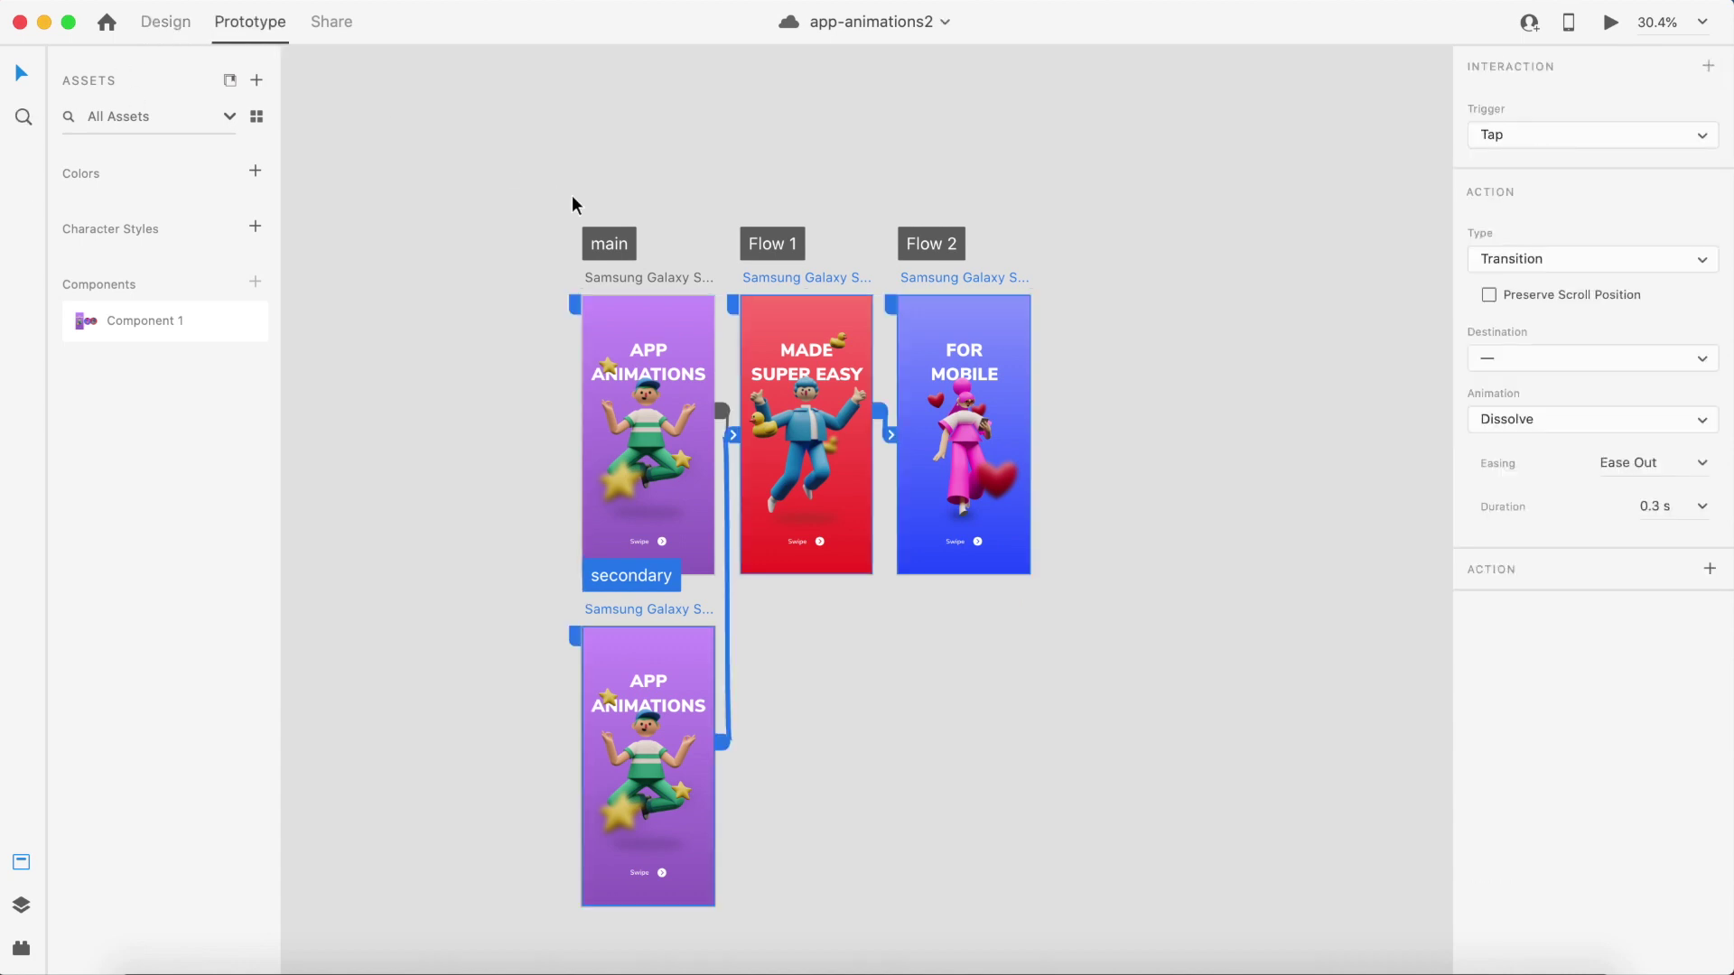
Step: Go back to Share mode, then highlight and clear the Main Components entry on the What's new page
click(343, 42)
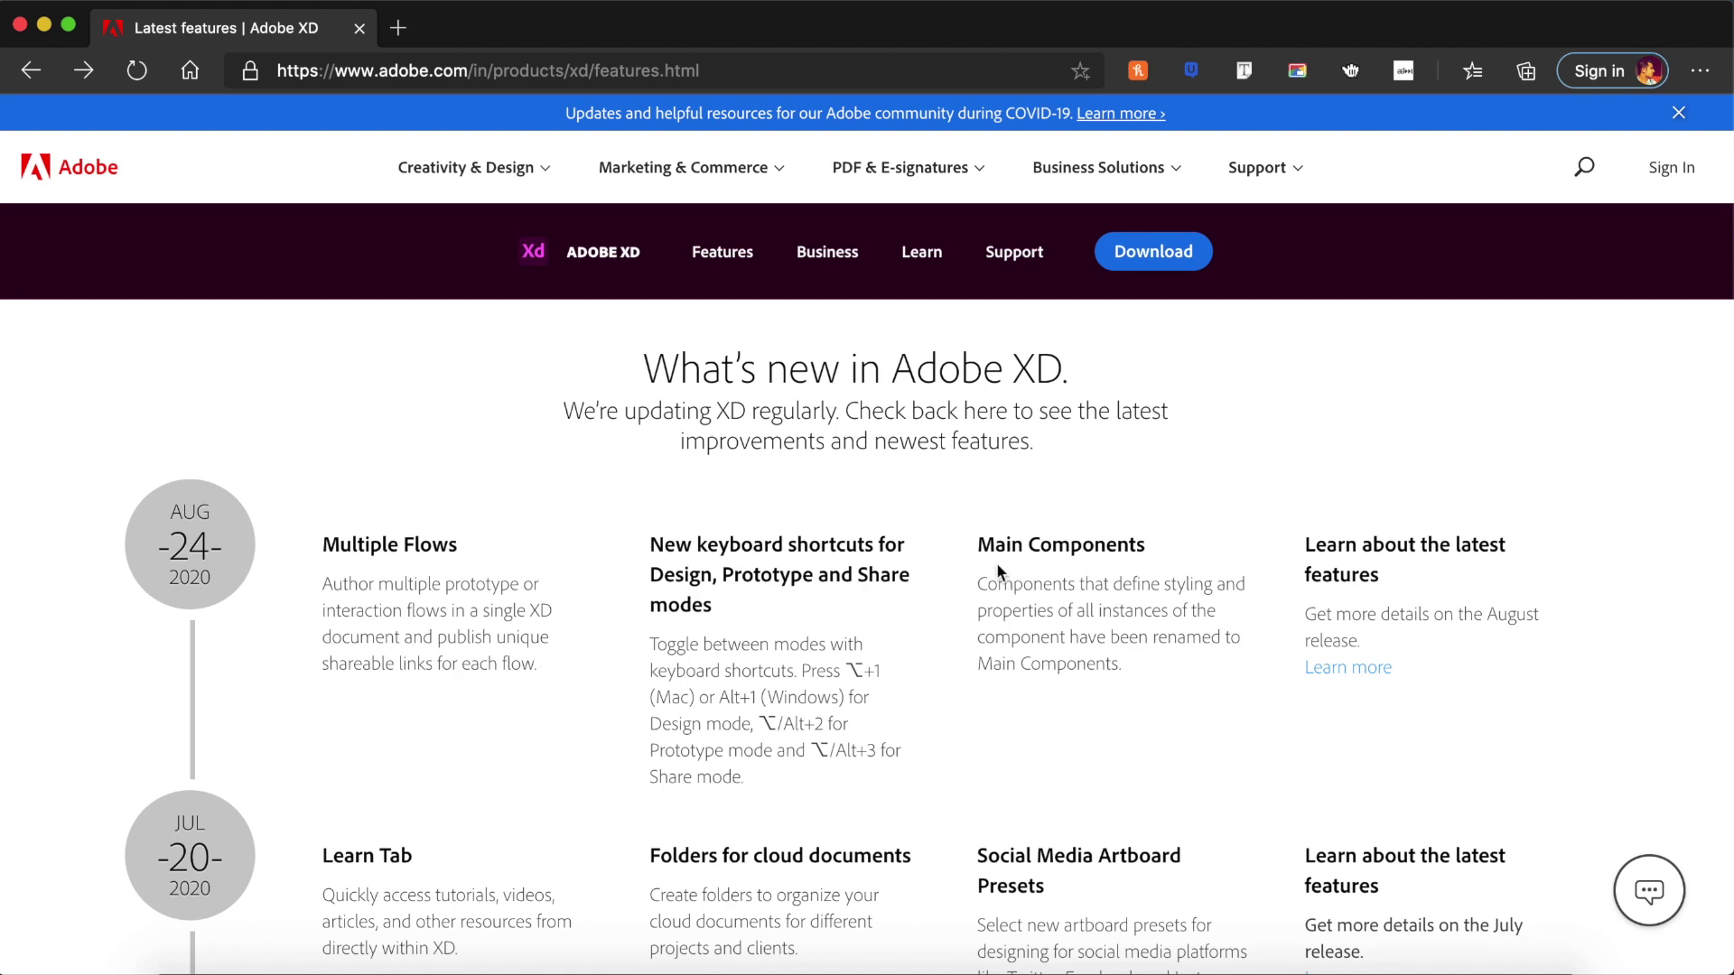
drag(980, 545, 1161, 665)
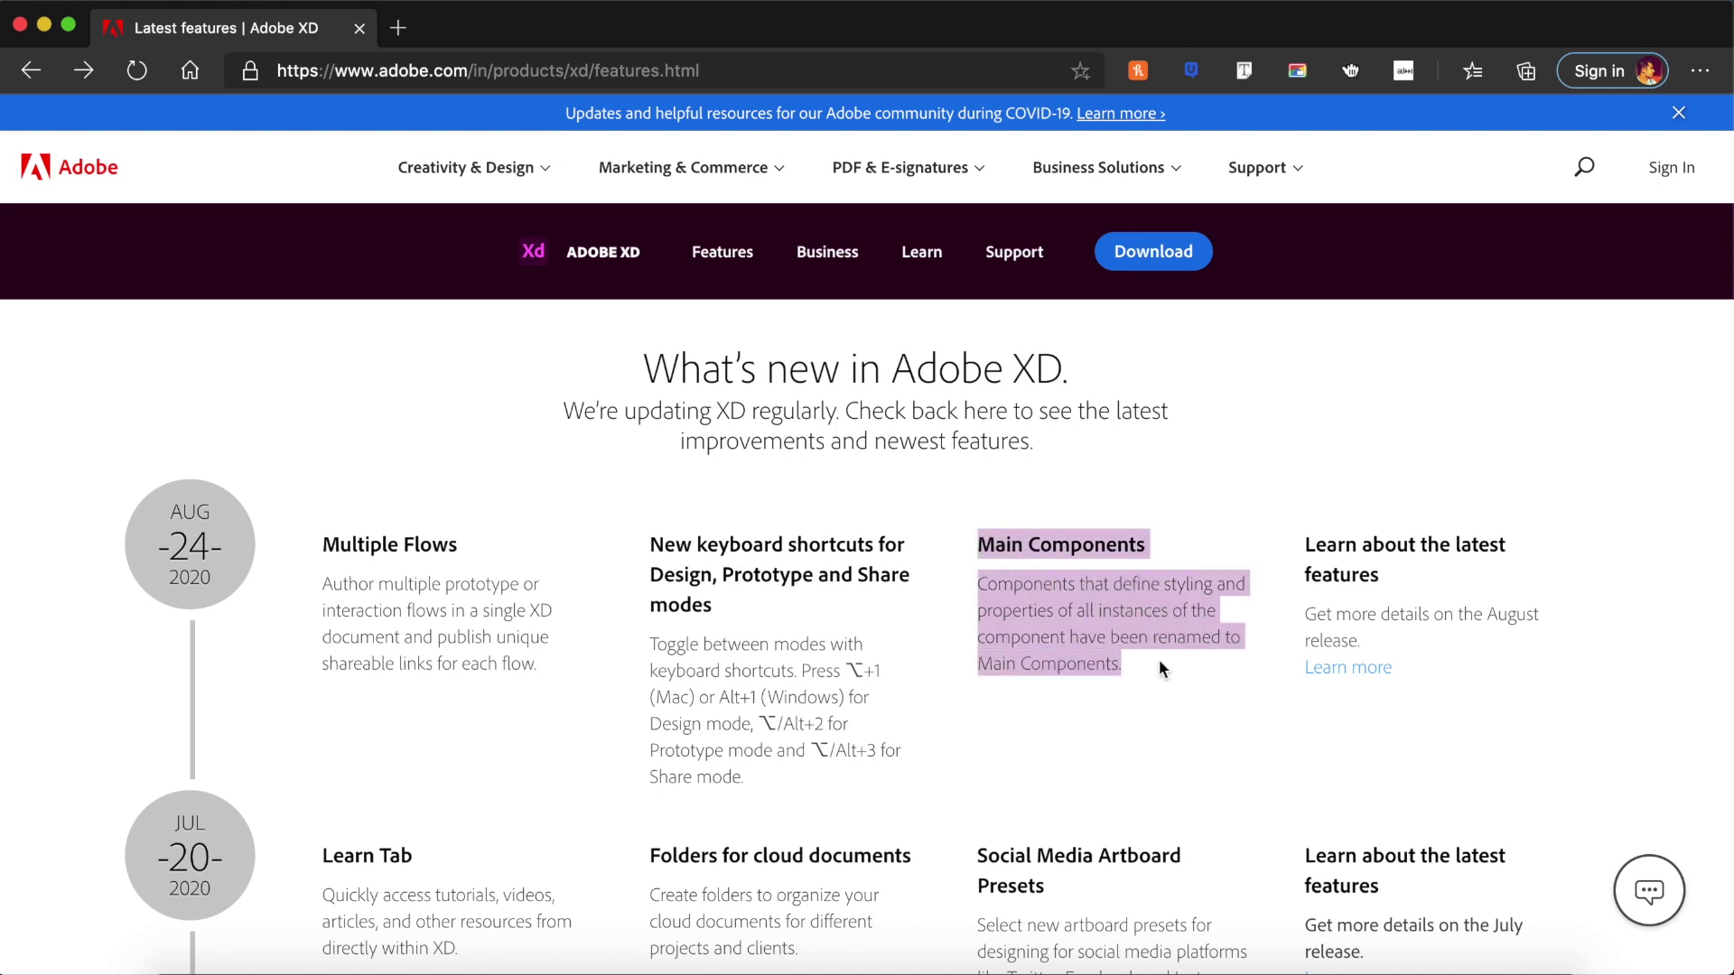
click(1158, 661)
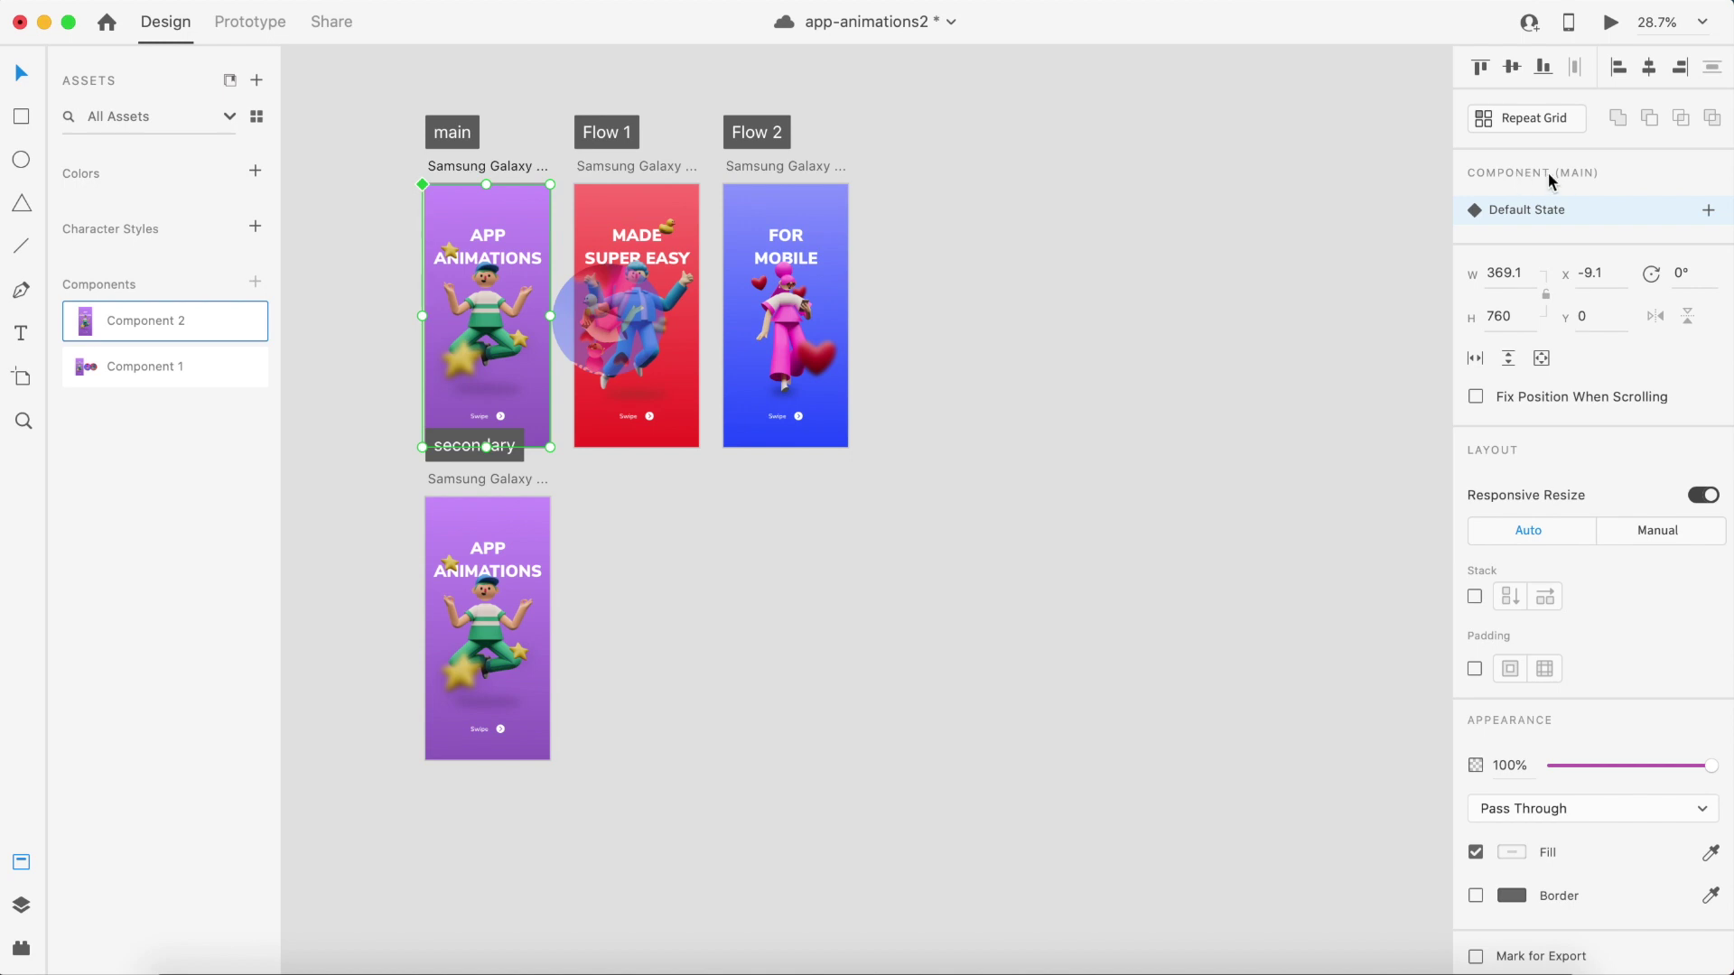
Step: Save app-animations2 now that it holds Component 2 as a main component
key(super+s)
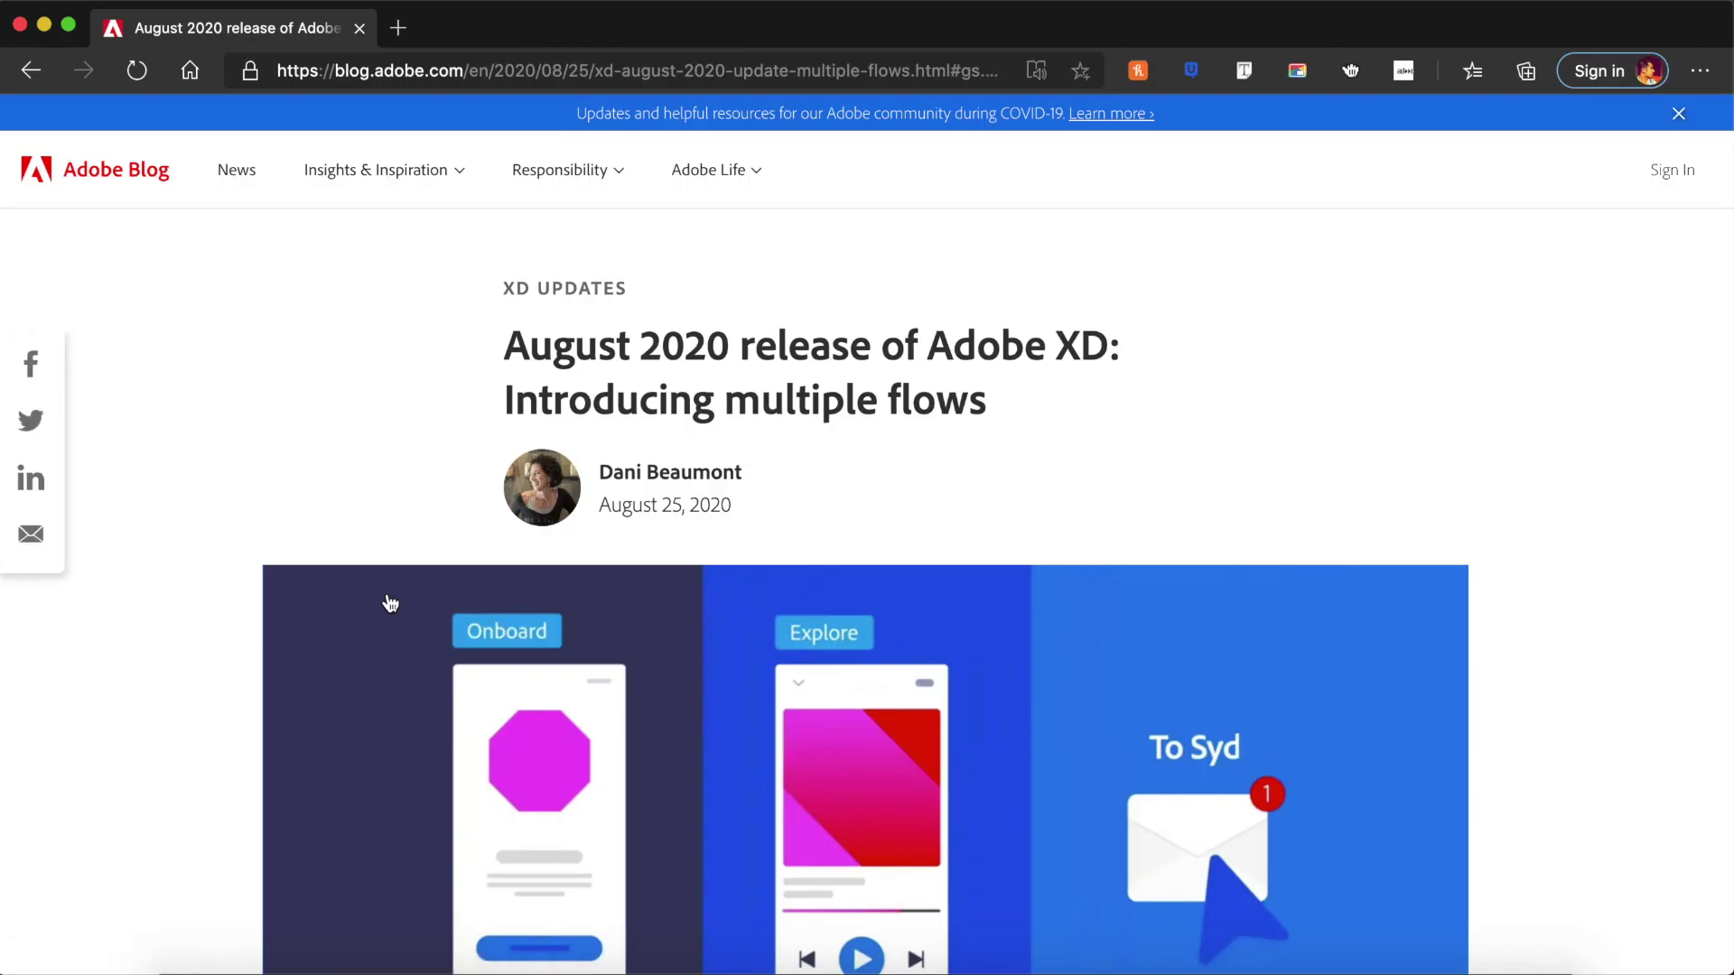
Step: Scroll down the Adobe Blog multiple flows article and back to its top
scroll(390, 603, down, 9)
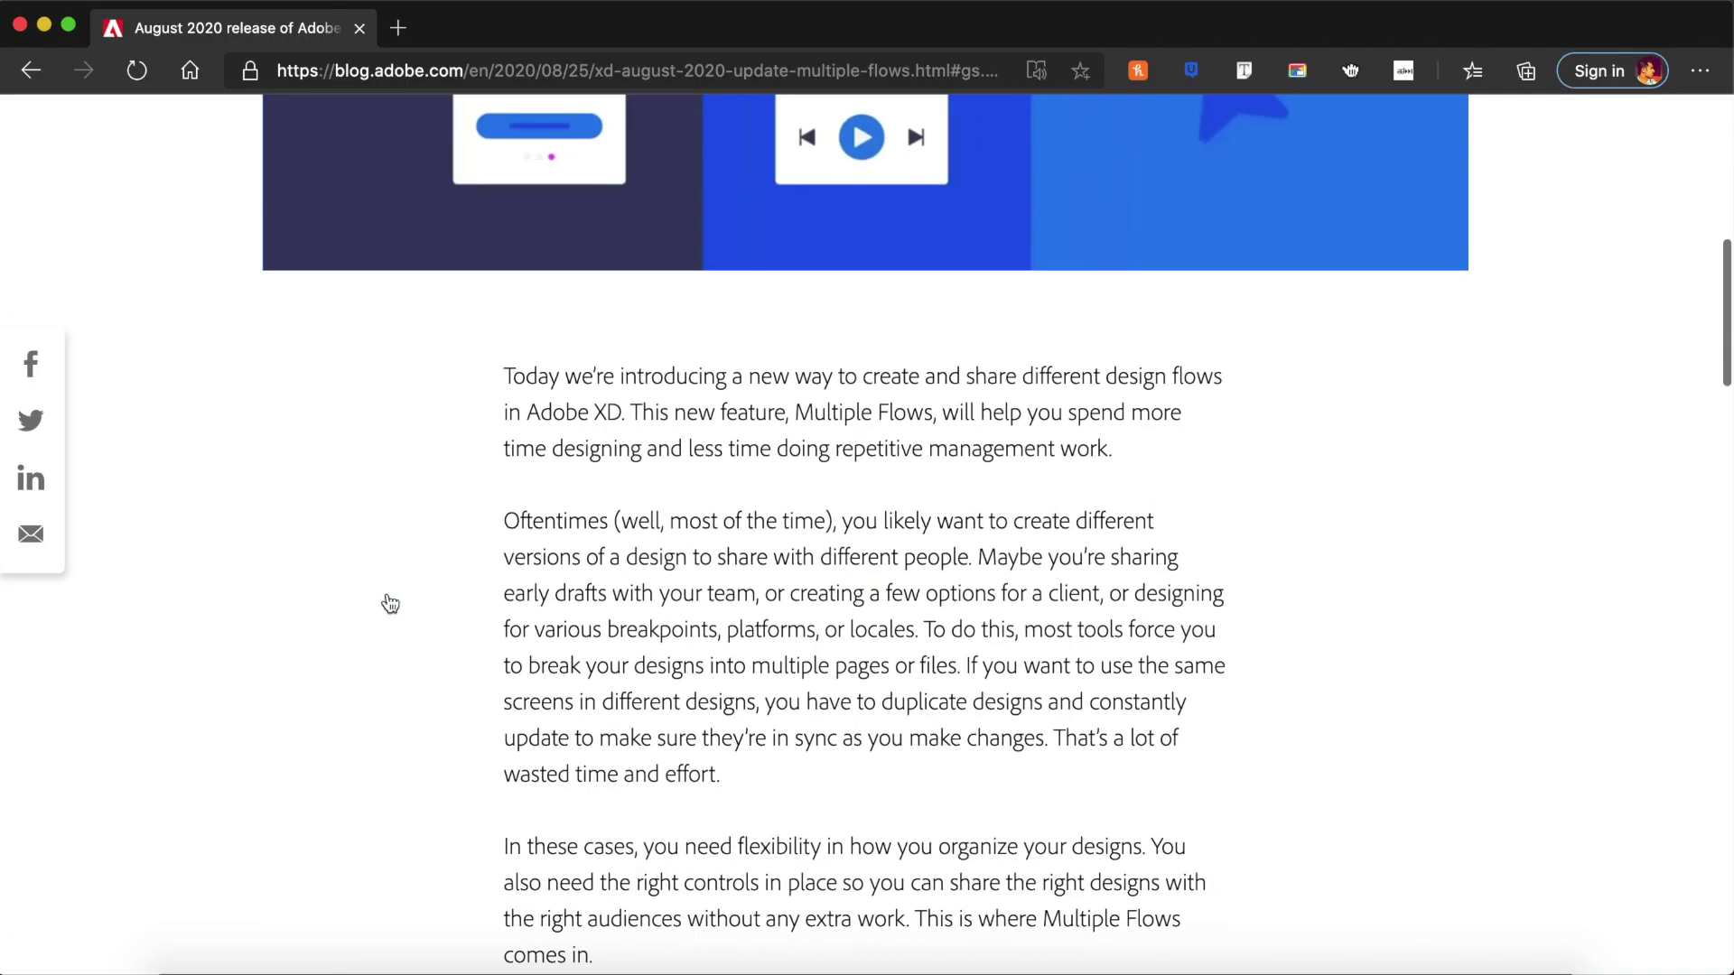
scroll(512, 599, up, 9)
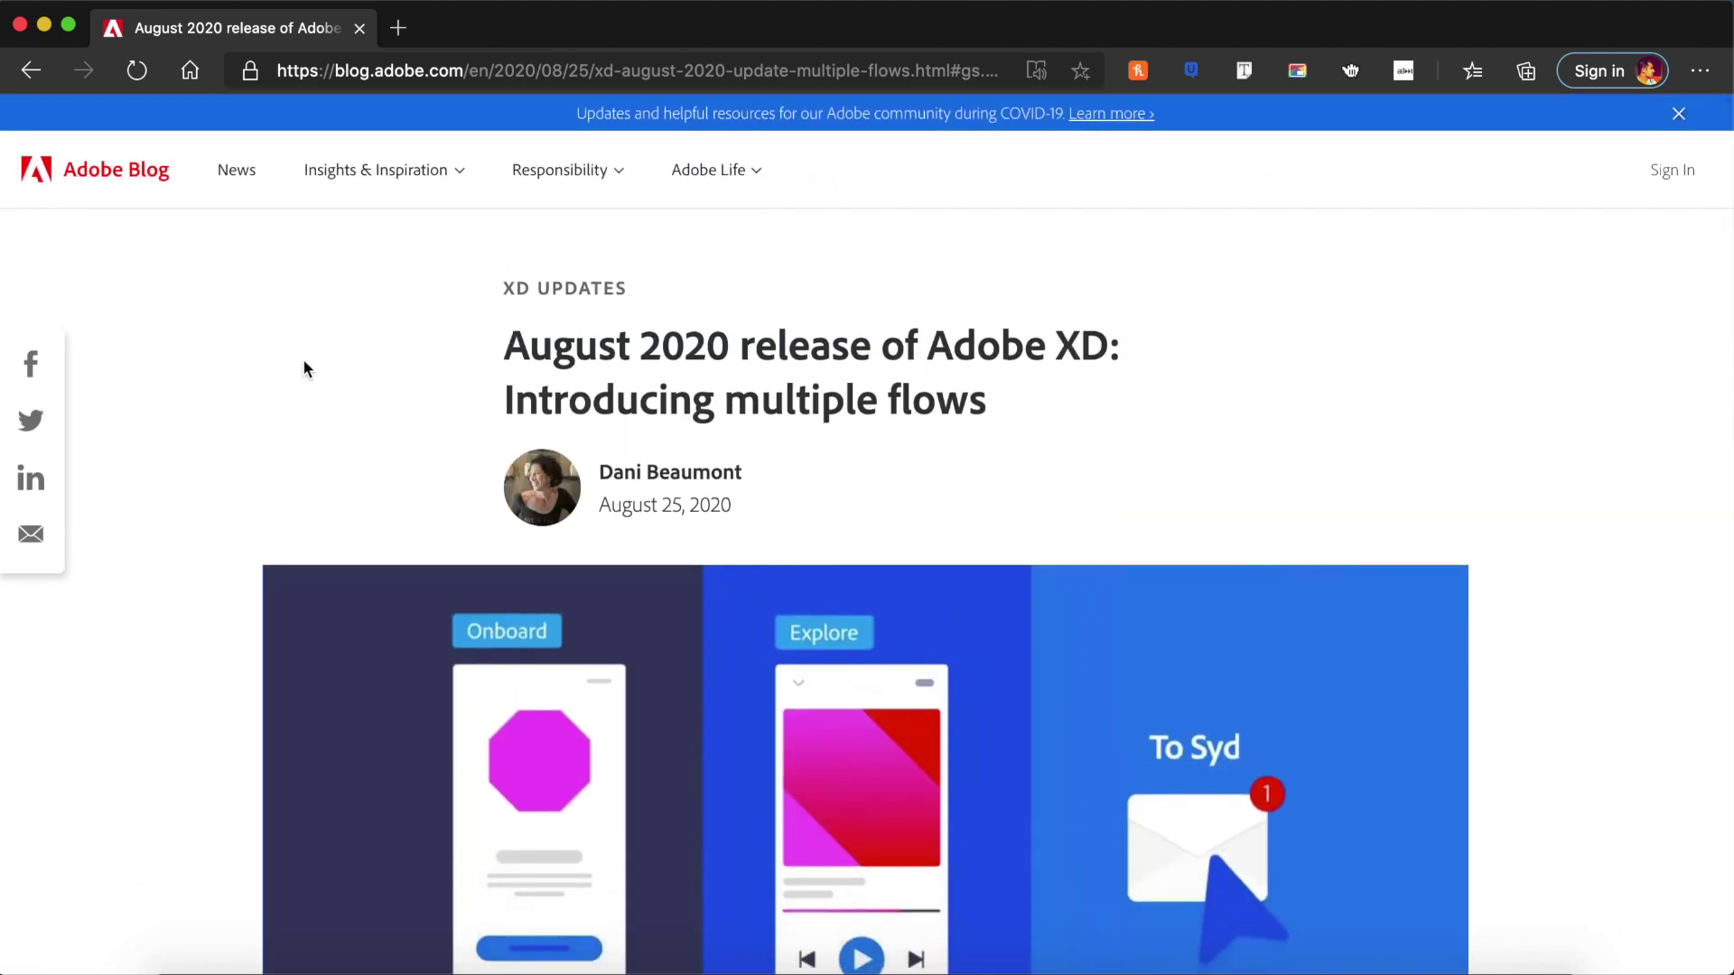